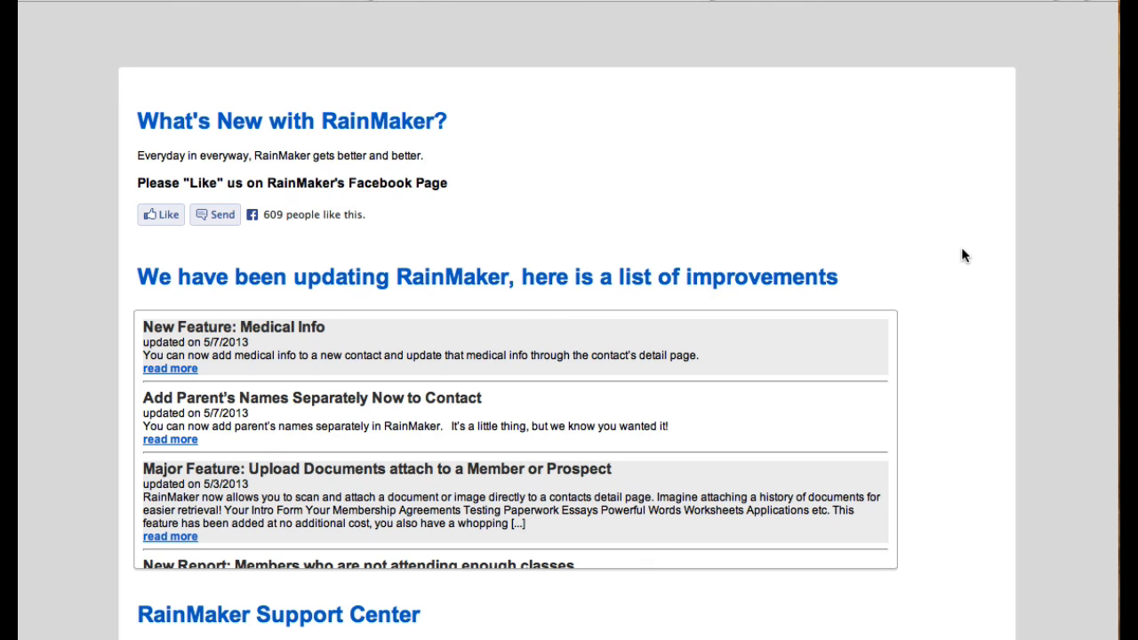
Step: Review the list of recent RainMaker improvements on the What's New page, from Medical Info to Partial Payments and One Time Credits
scroll(965, 255, down, 1)
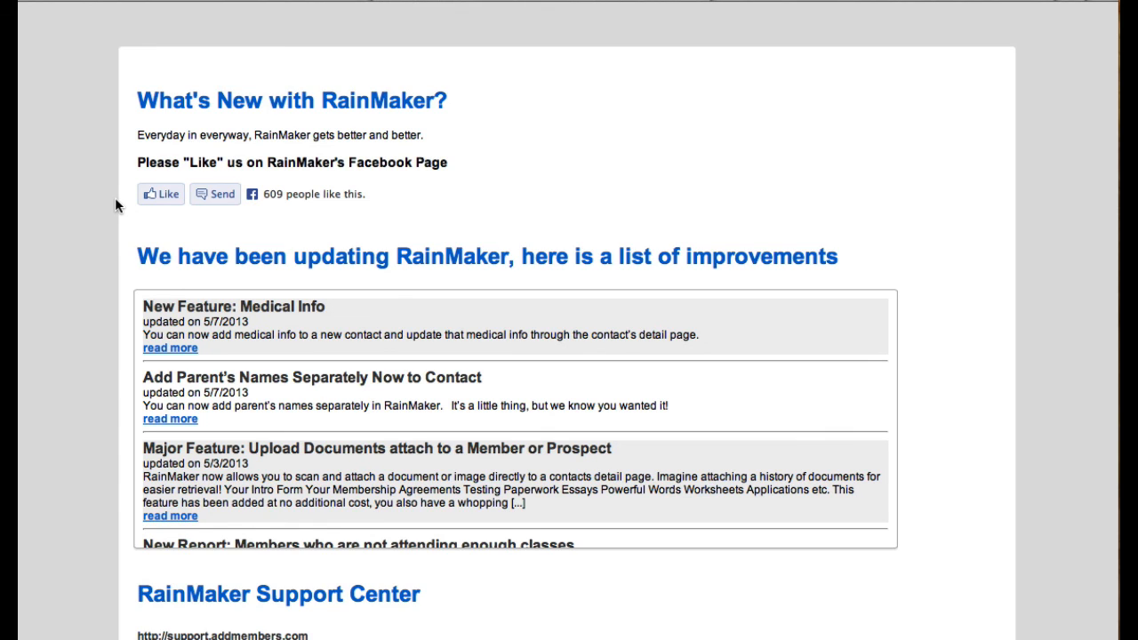
scroll(112, 238, down, 3)
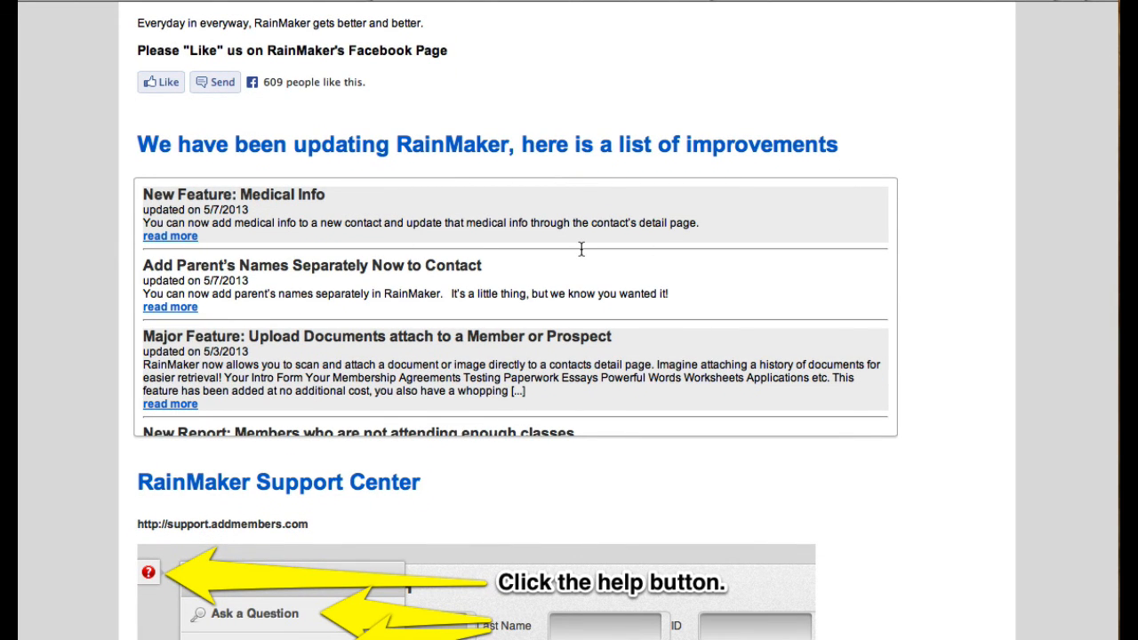
scroll(582, 249, down, 1)
scroll(582, 249, down, 8)
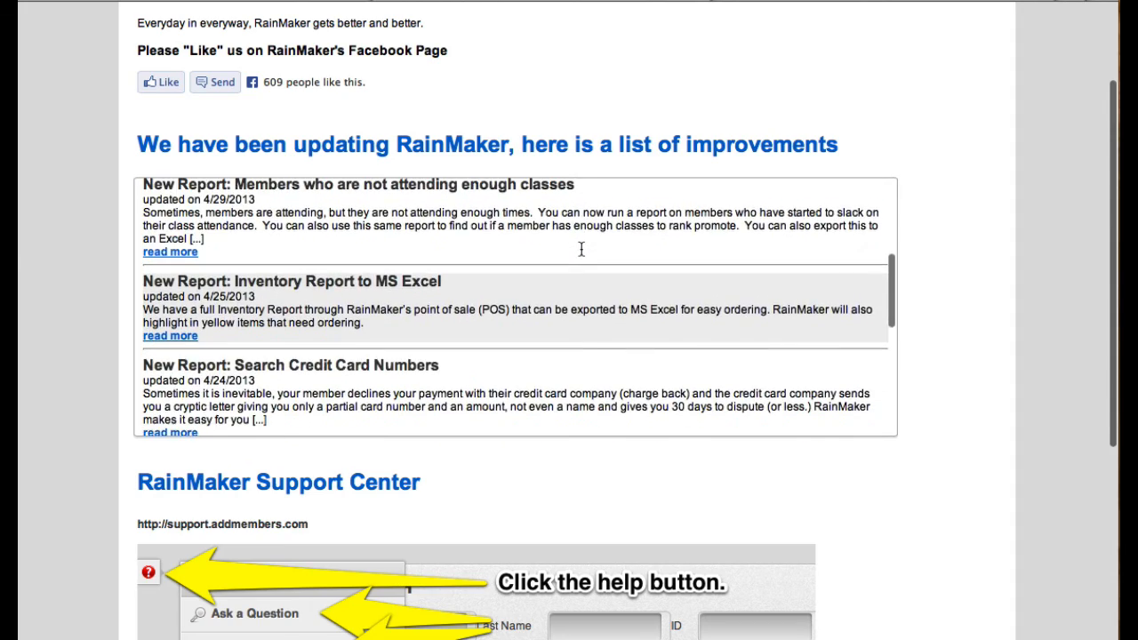
scroll(581, 249, down, 10)
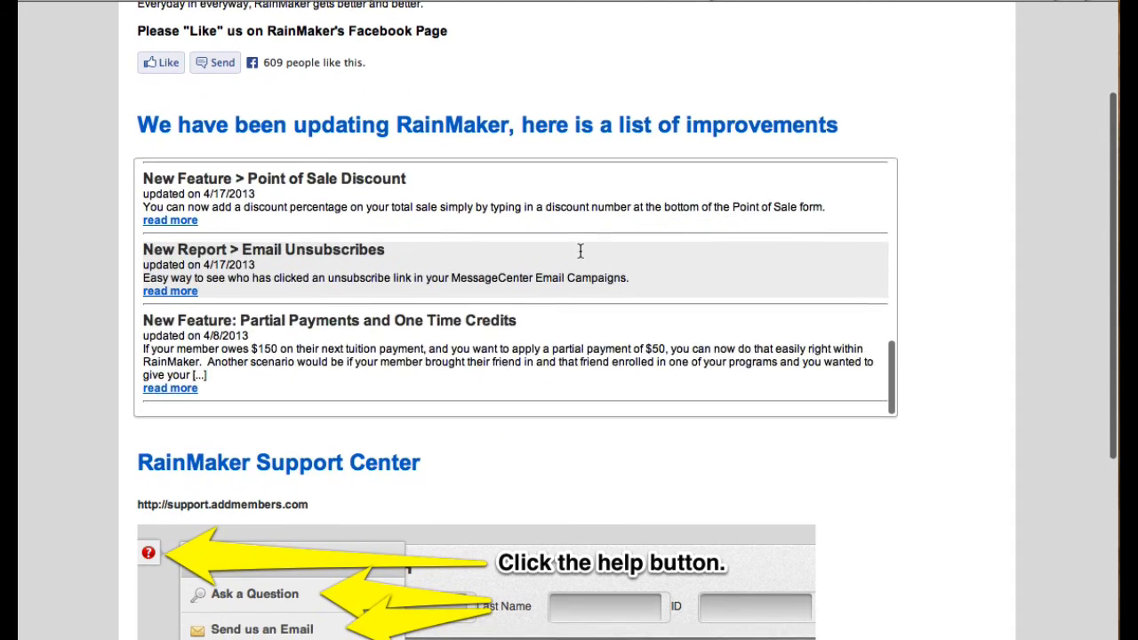
scroll(582, 251, up, 4)
scroll(580, 252, up, 10)
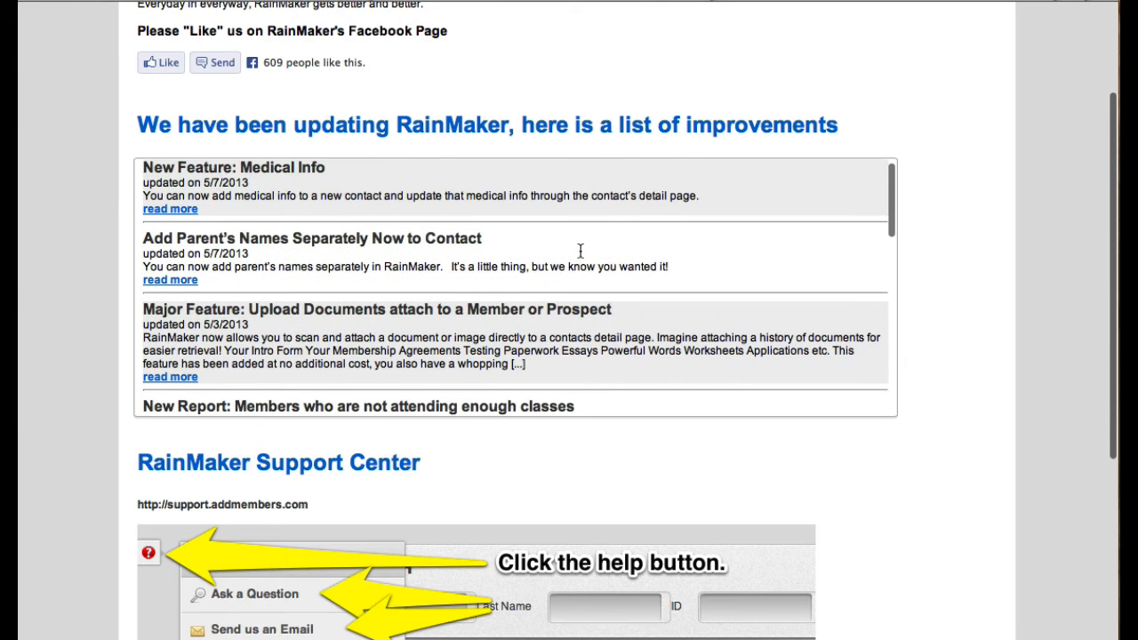
scroll(580, 251, up, 2)
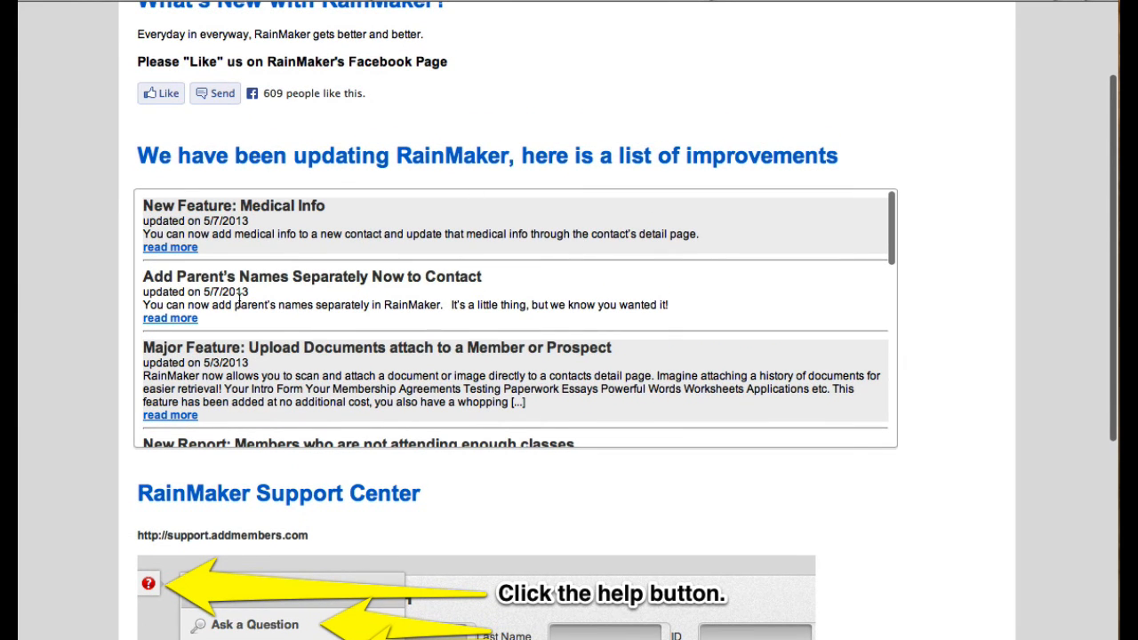
Step: Examine the RainMaker Support Center section and its illustrated instructions for using the help button
scroll(74, 296, down, 5)
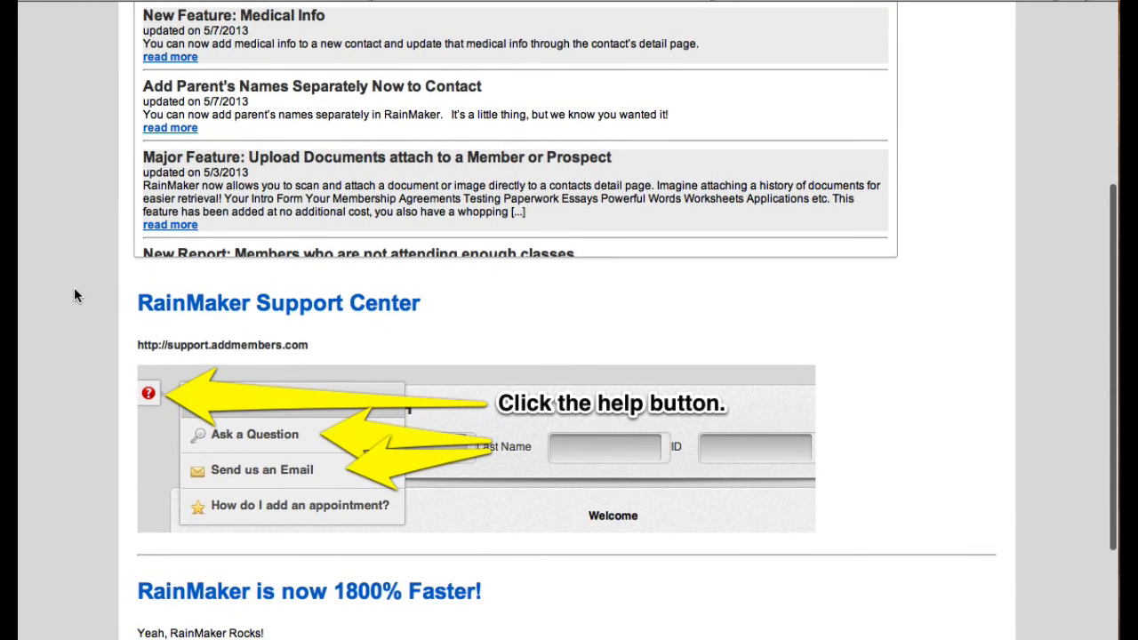
scroll(74, 296, down, 4)
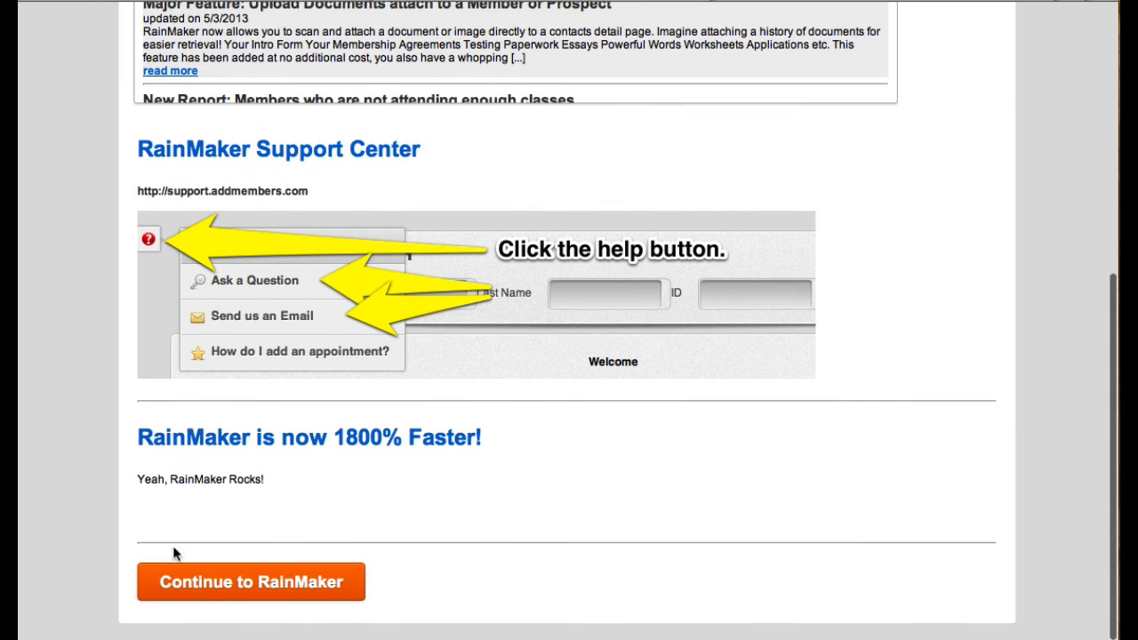
scroll(681, 515, up, 4)
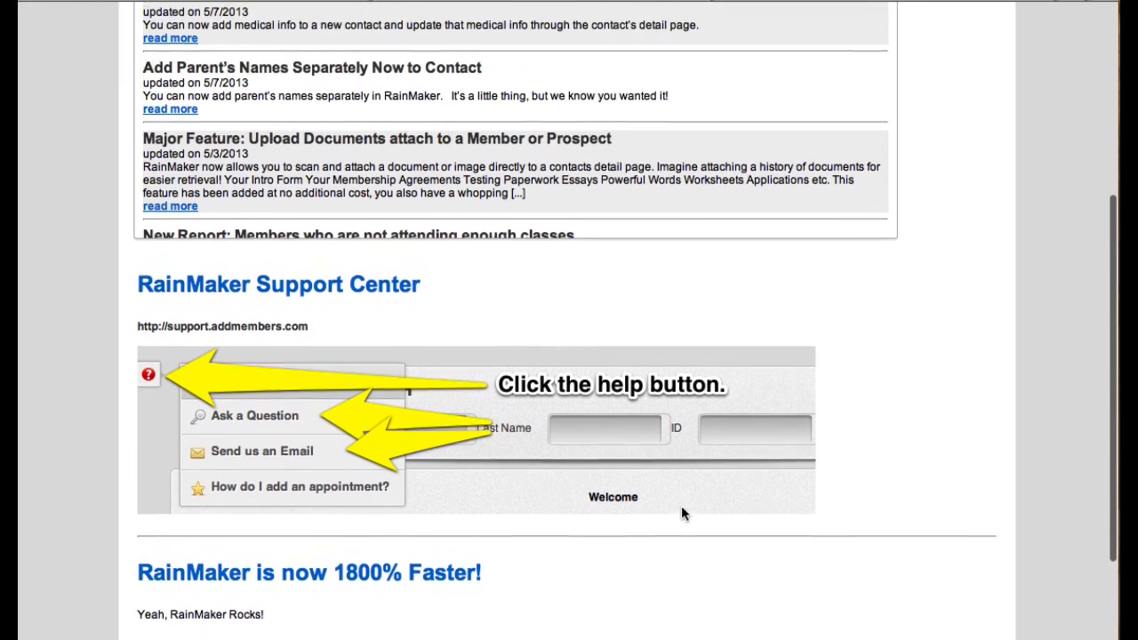
scroll(681, 514, down, 3)
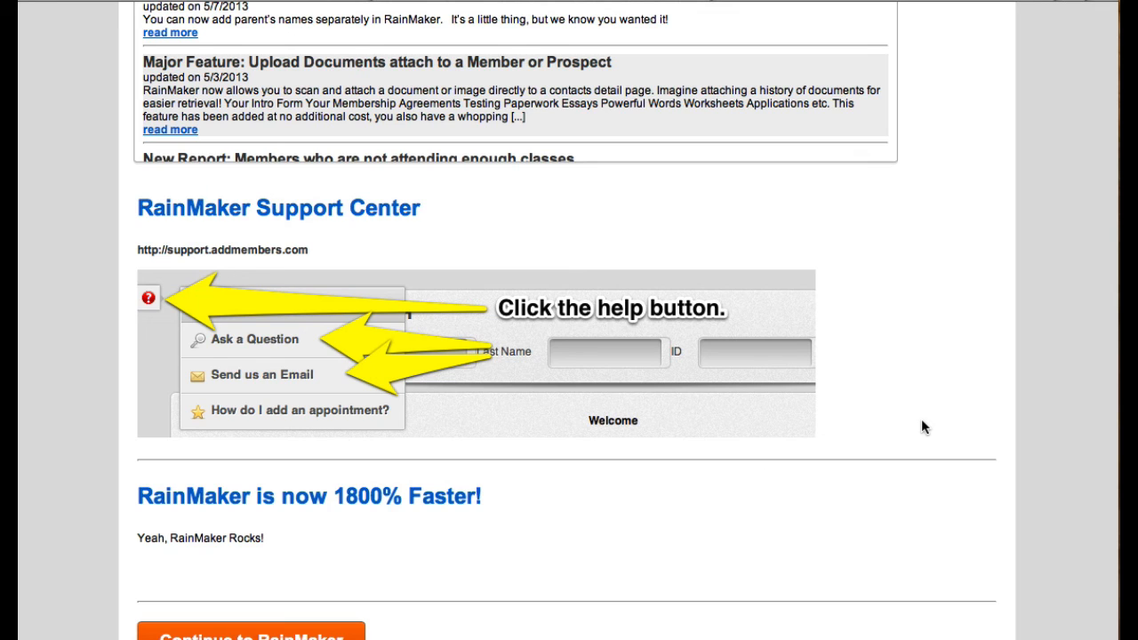
scroll(924, 424, down, 1)
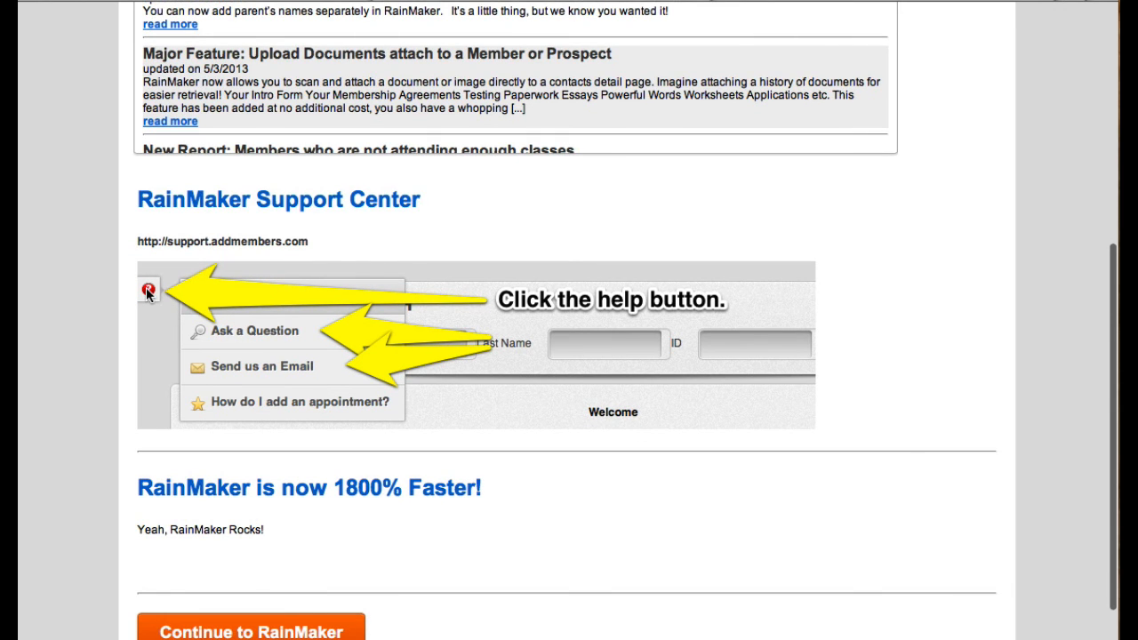
scroll(150, 300, up, 1)
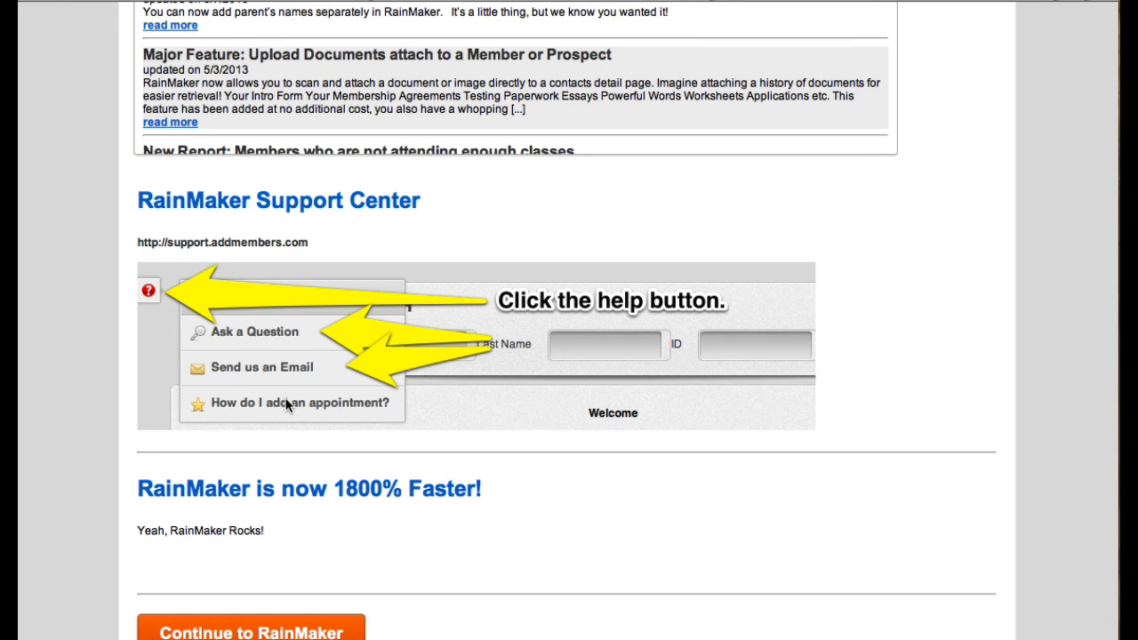
scroll(531, 416, down, 2)
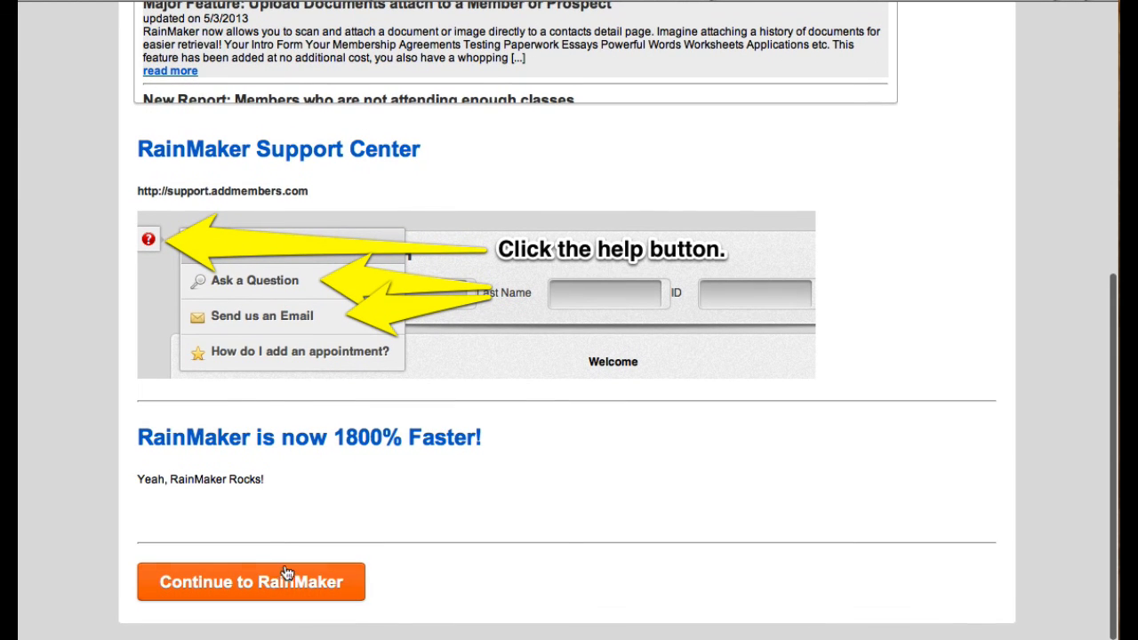
Step: Continue from the What's New page into RainMaker and open the Rank Promotion Groups settings
click(280, 578)
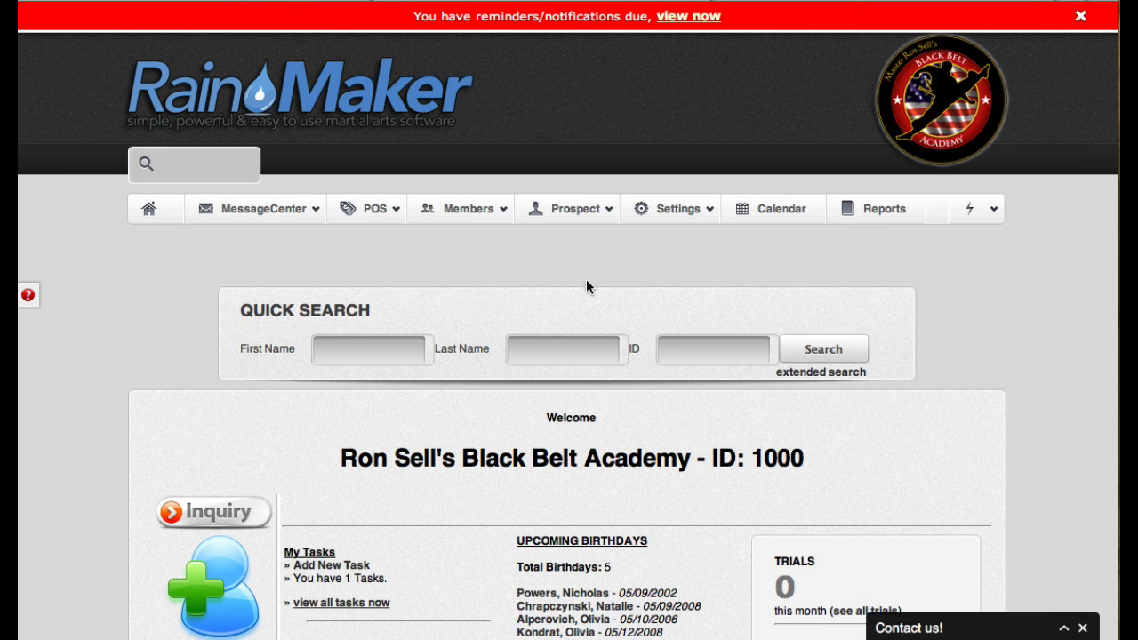
click(676, 209)
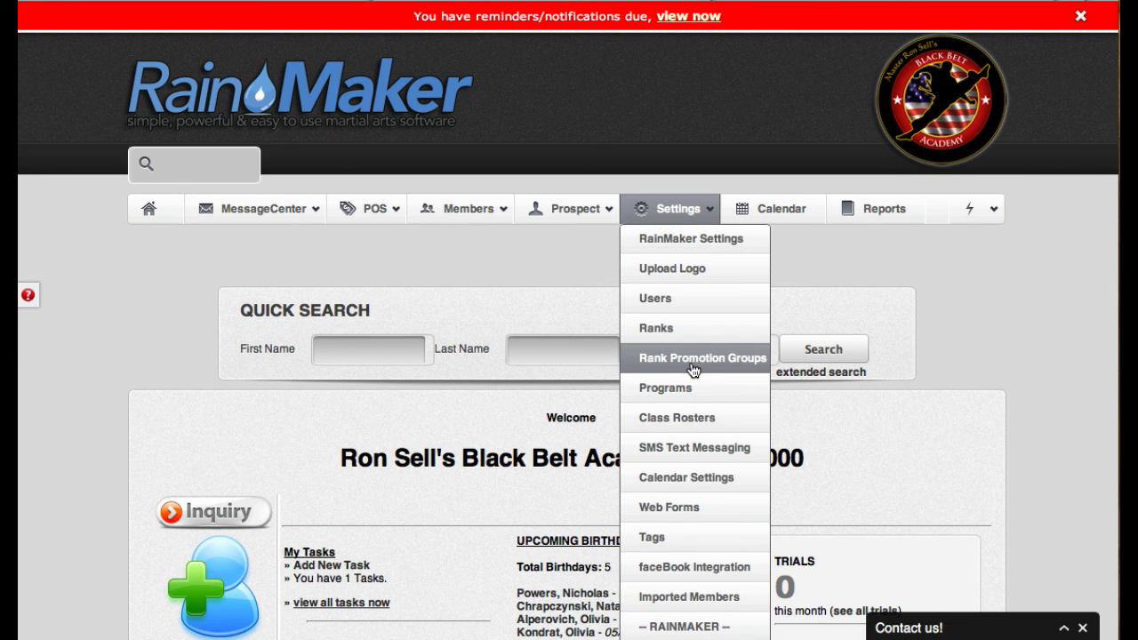
click(692, 367)
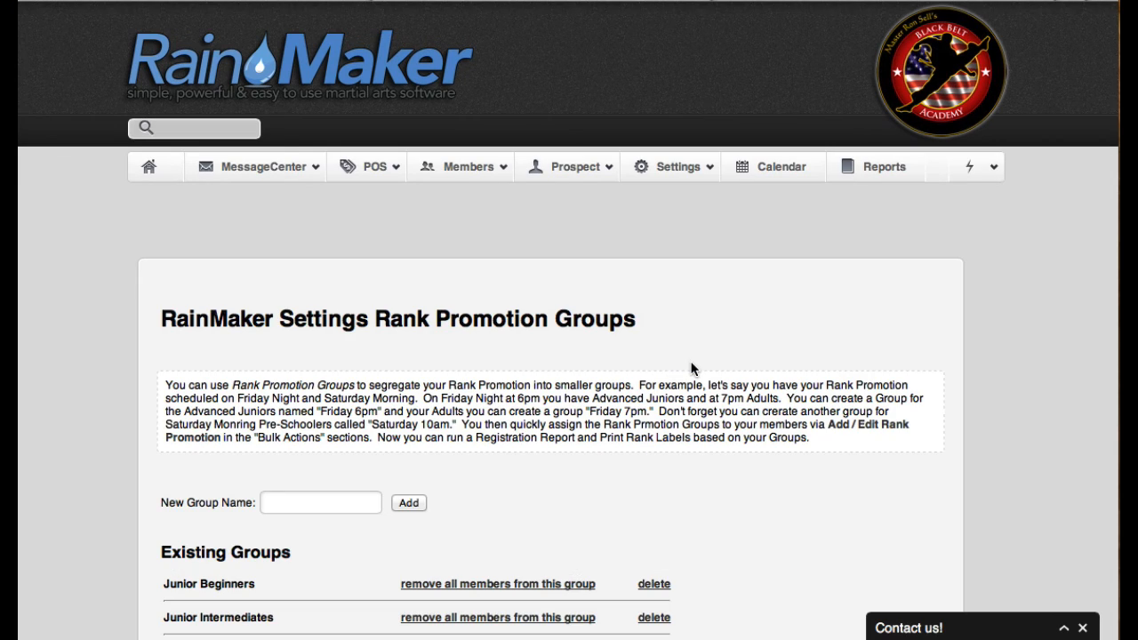
Step: Read the explanation of how Rank Promotion Groups divide a rank promotion into smaller groups
scroll(703, 368, down, 3)
drag(176, 295, 881, 334)
click(867, 345)
scroll(846, 355, down, 2)
scroll(846, 355, down, 2)
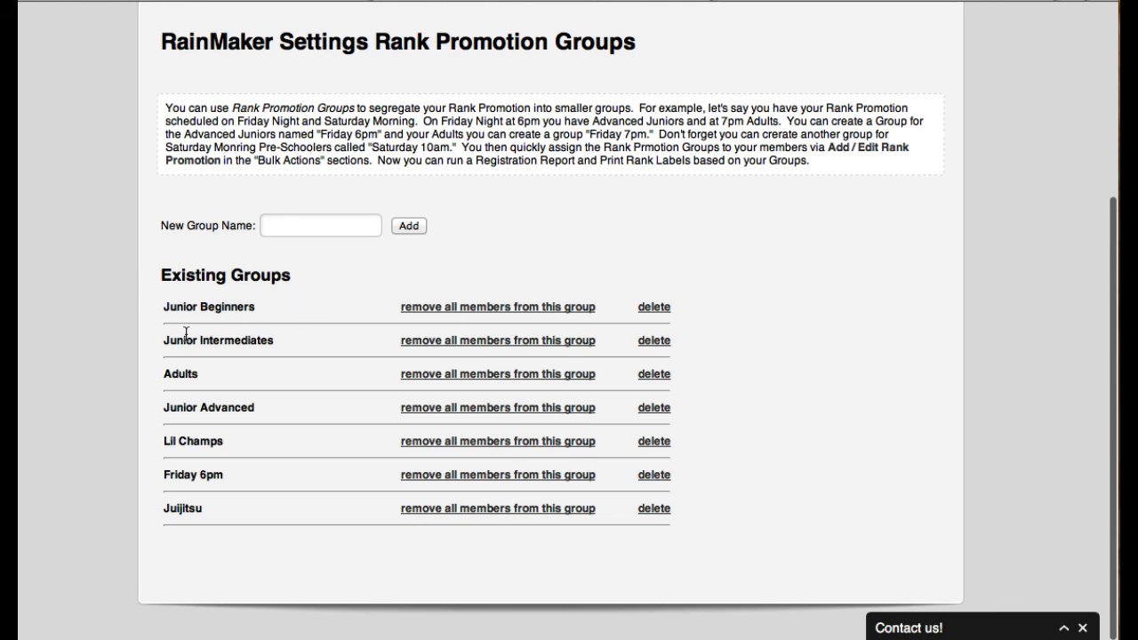
Step: Examine the existing groups, including Junior Beginners and Friday 6pm, along with the options for adding a group and removing its members
drag(165, 306, 257, 309)
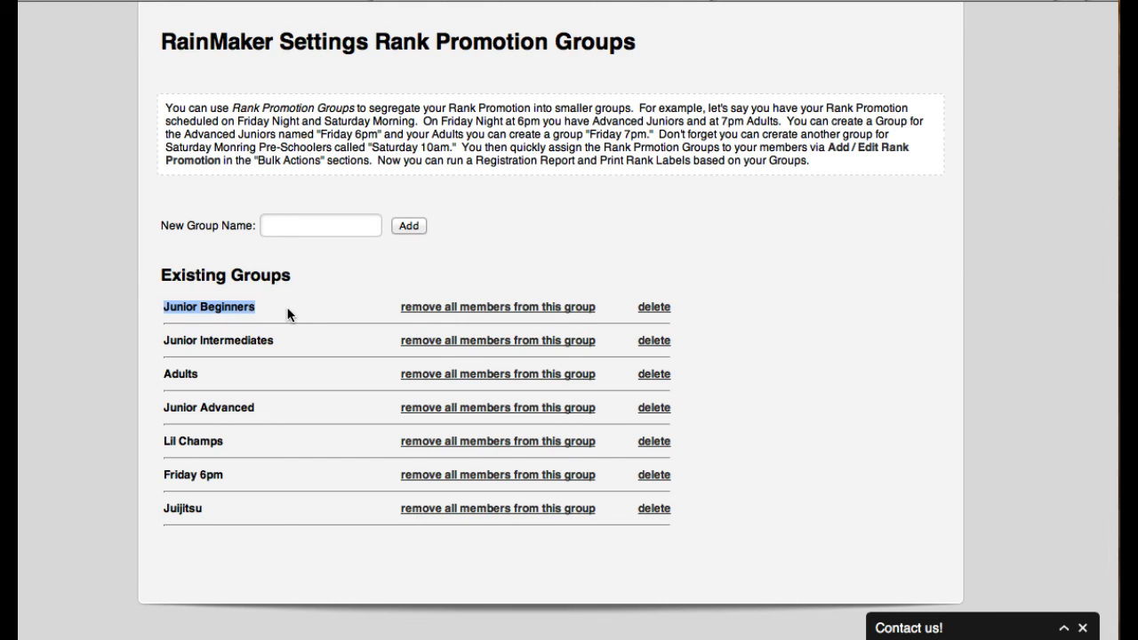
click(265, 316)
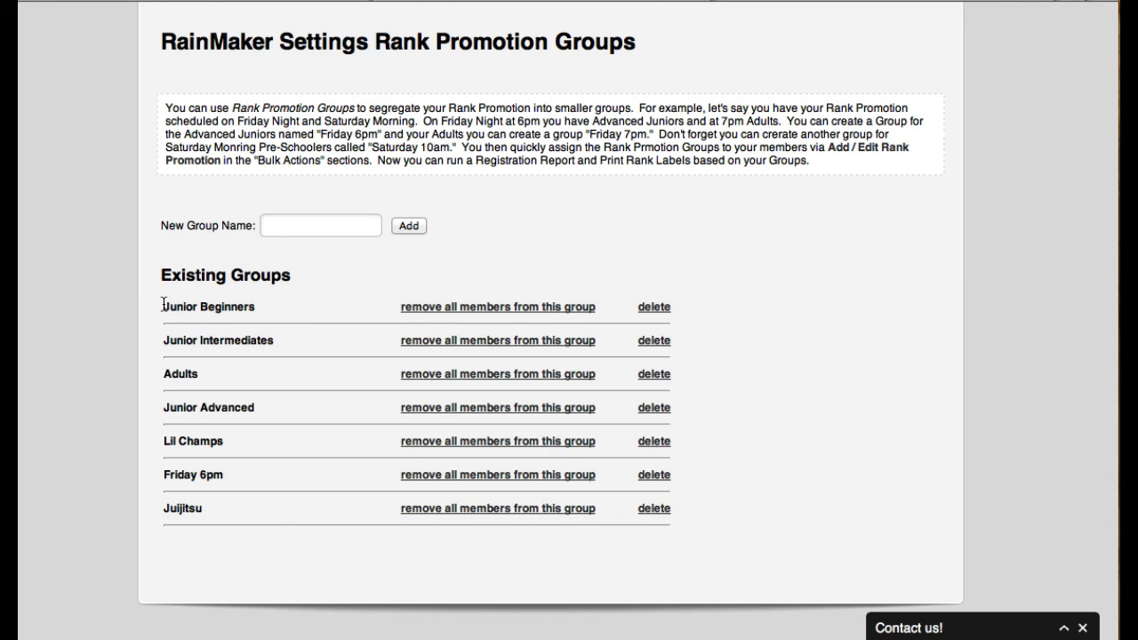
drag(163, 306, 261, 307)
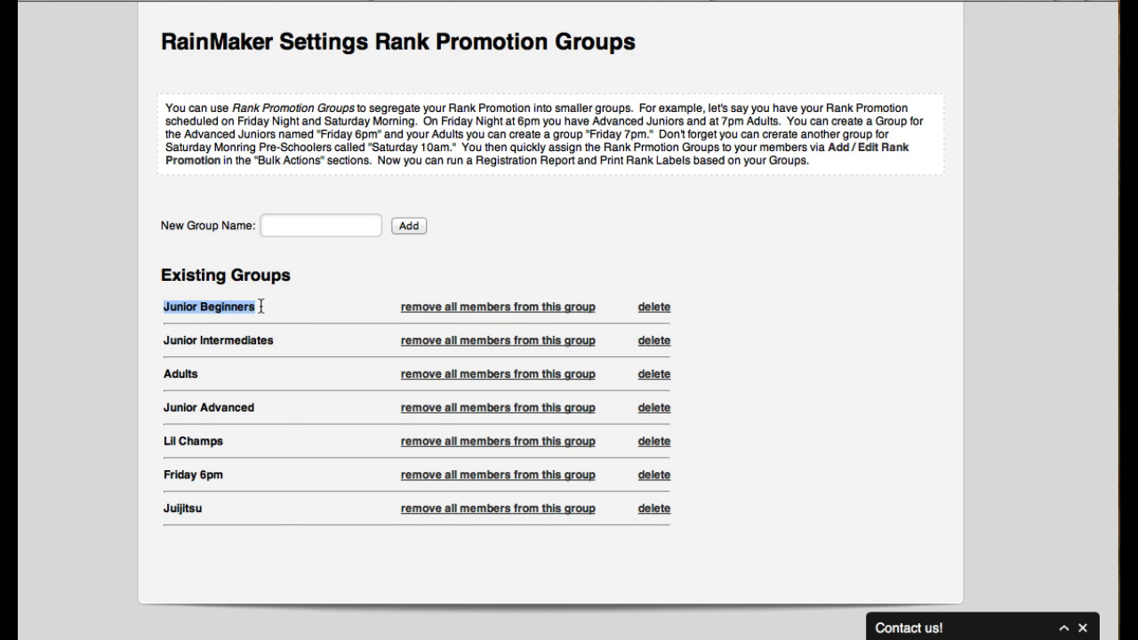
click(223, 331)
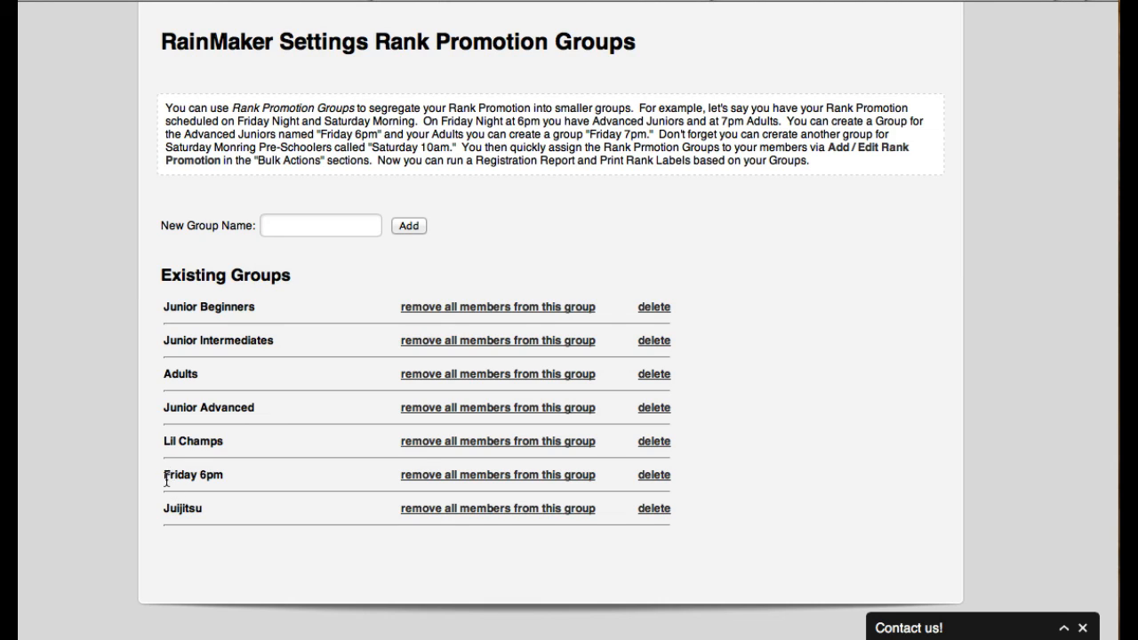
drag(163, 475, 225, 475)
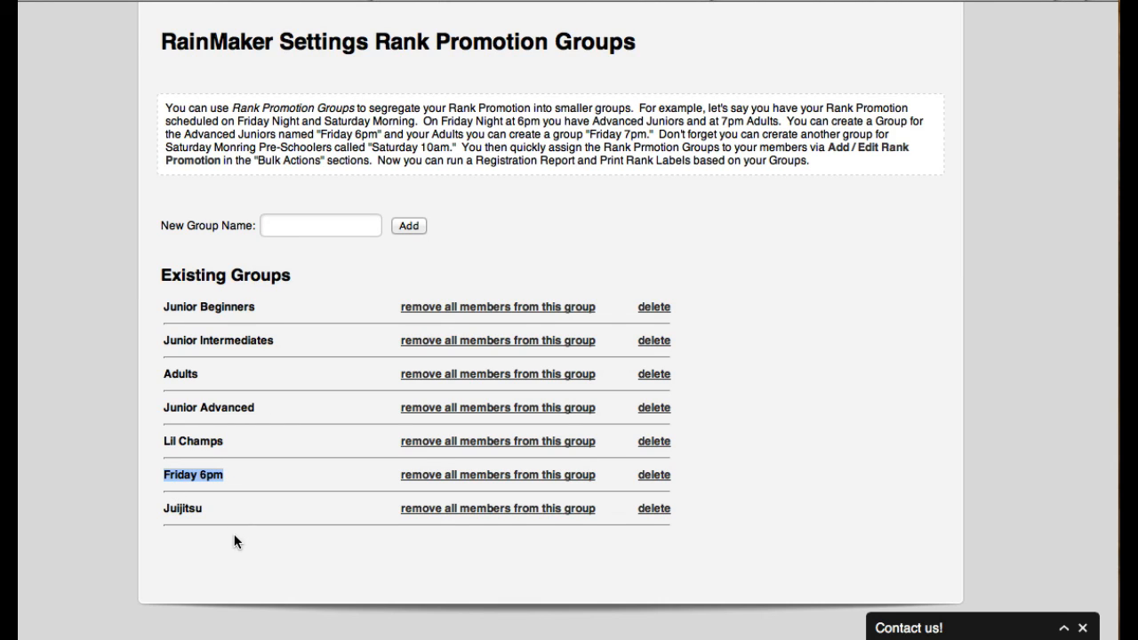
click(227, 536)
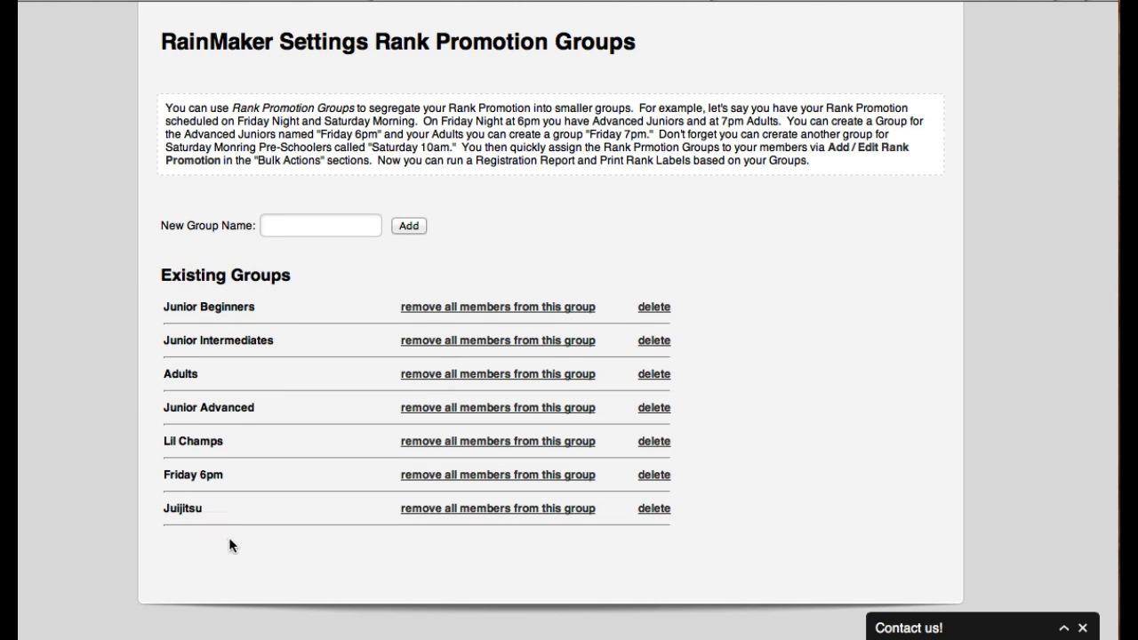
scroll(233, 544, up, 1)
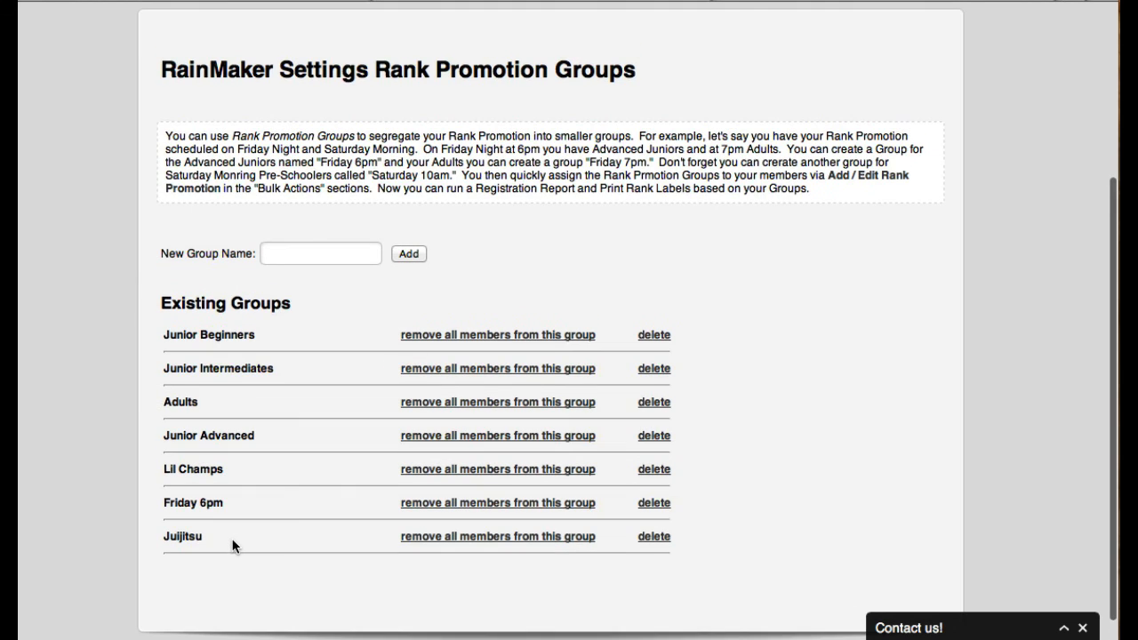
click(299, 259)
click(335, 294)
drag(263, 338, 154, 333)
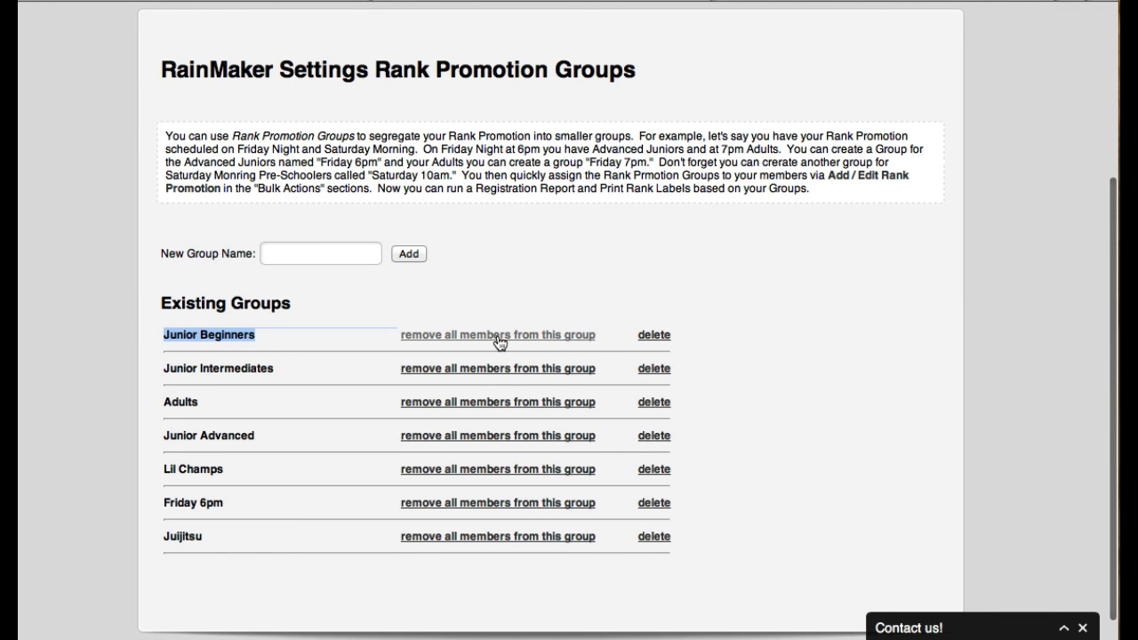
click(512, 290)
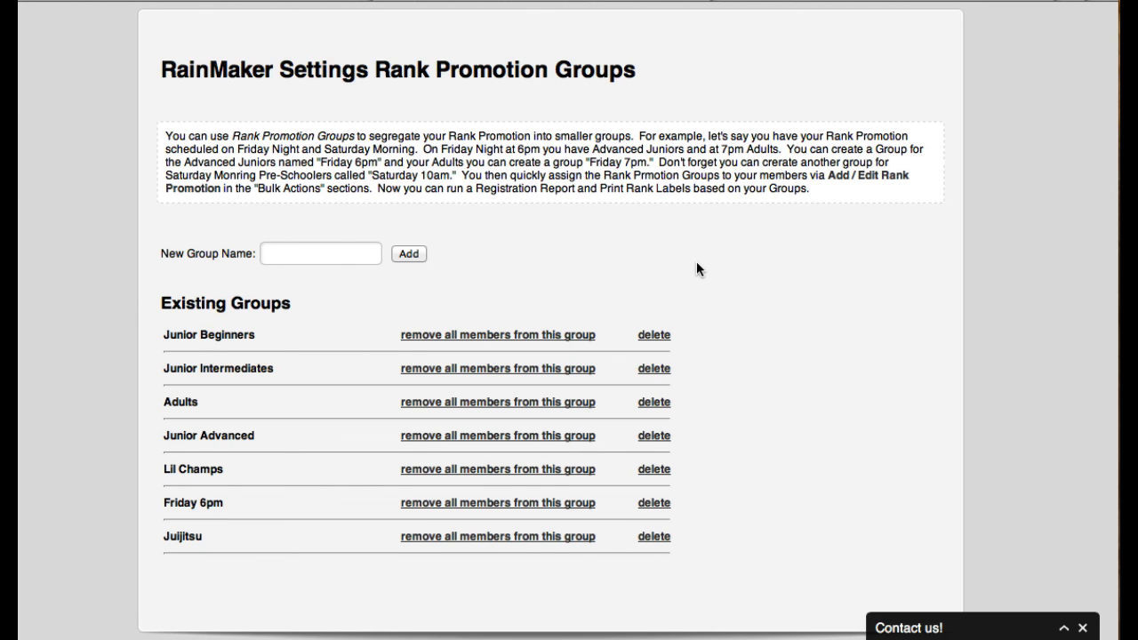
Step: Open the Add/Edit Promotion page for members' rank promotions
scroll(696, 268, up, 5)
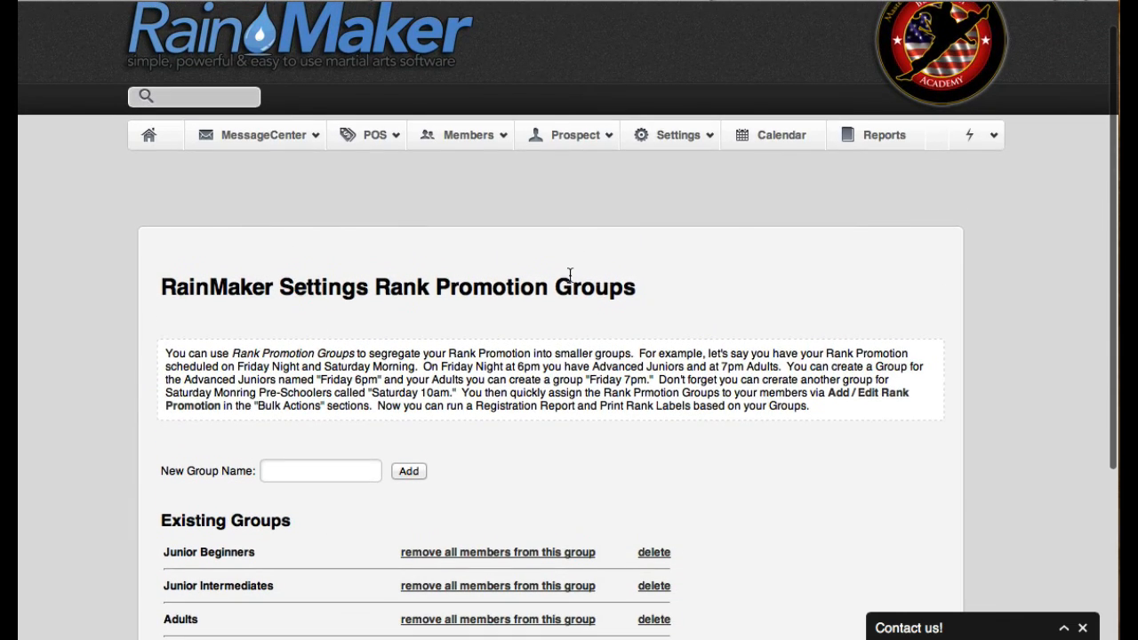
mouse_move(472, 143)
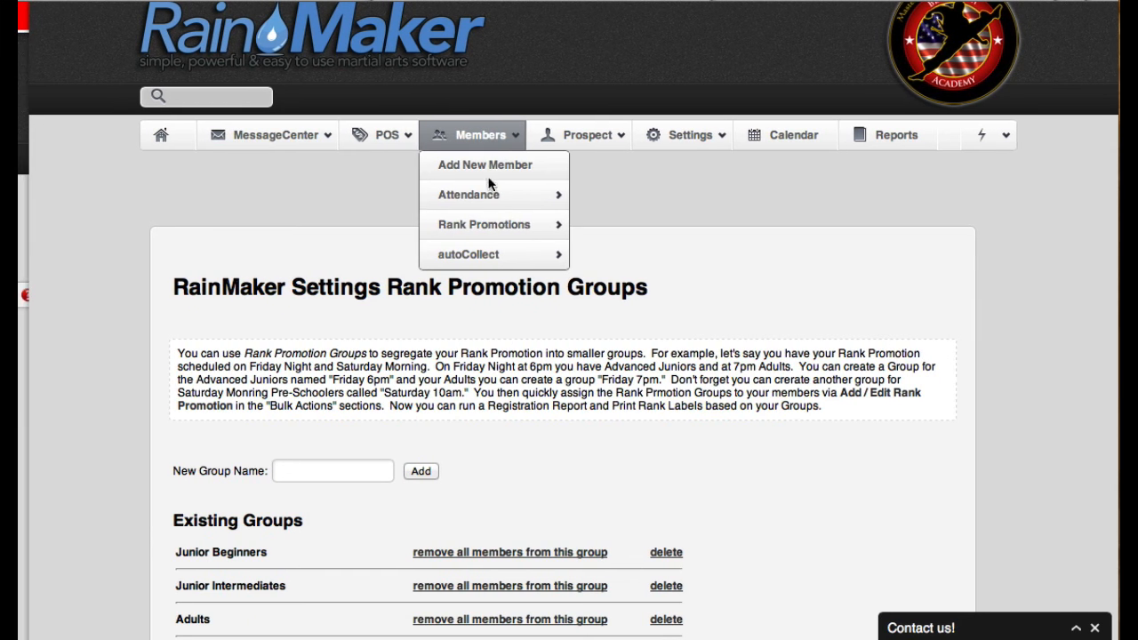
mouse_move(487, 233)
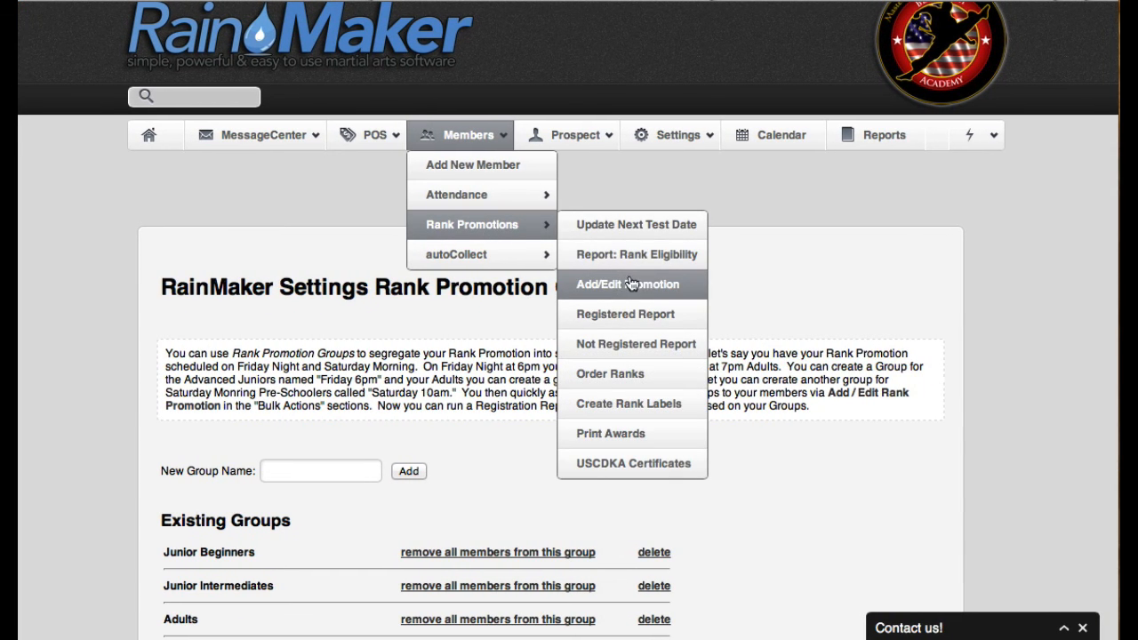
click(674, 294)
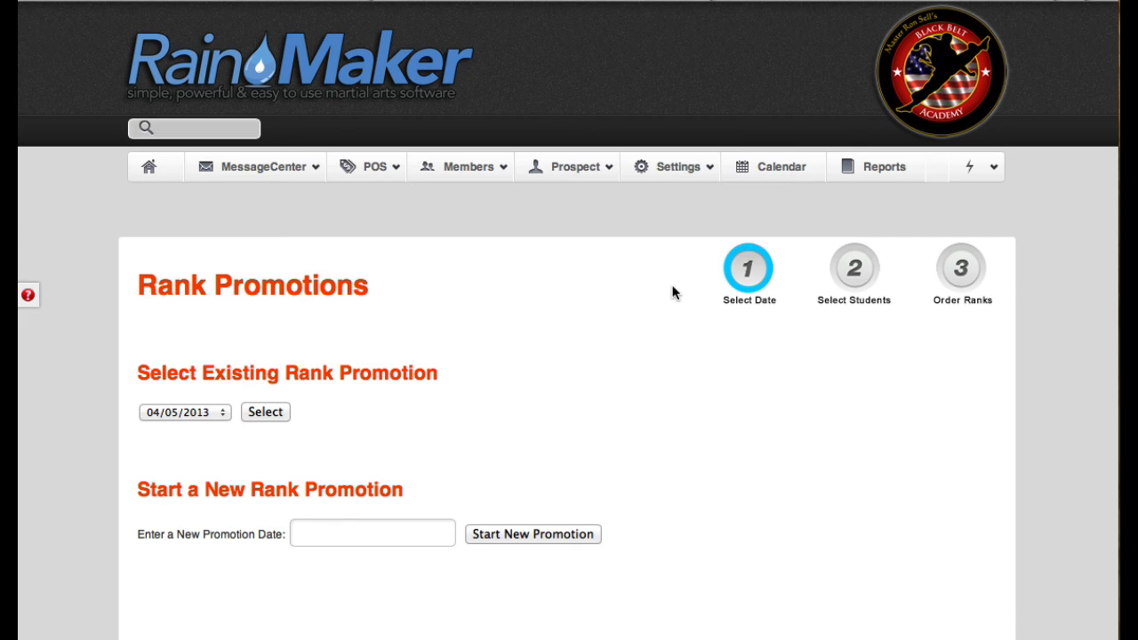
Step: Load the existing rank promotion dated 04/05/2013 to reach its student selection list
scroll(533, 311, down, 2)
click(182, 331)
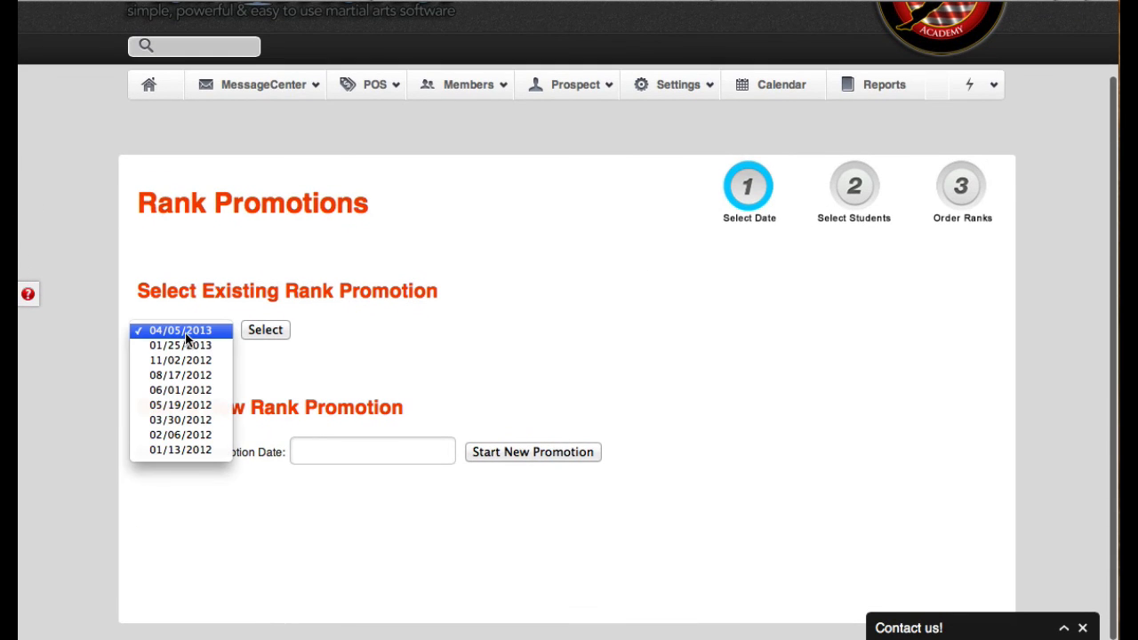
click(183, 331)
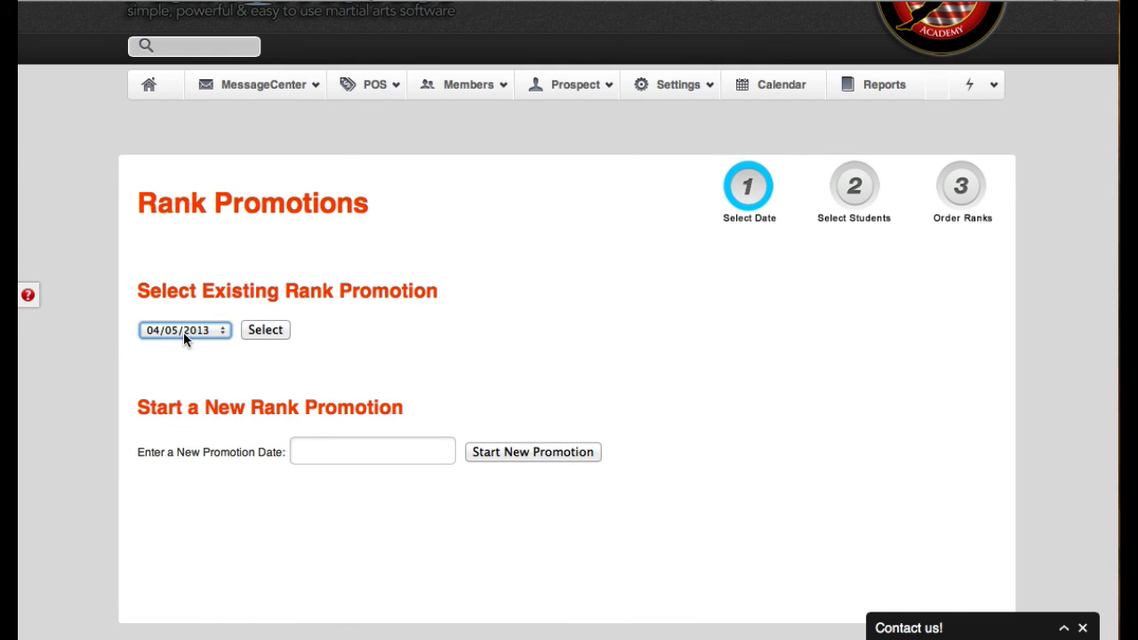
click(313, 453)
click(264, 330)
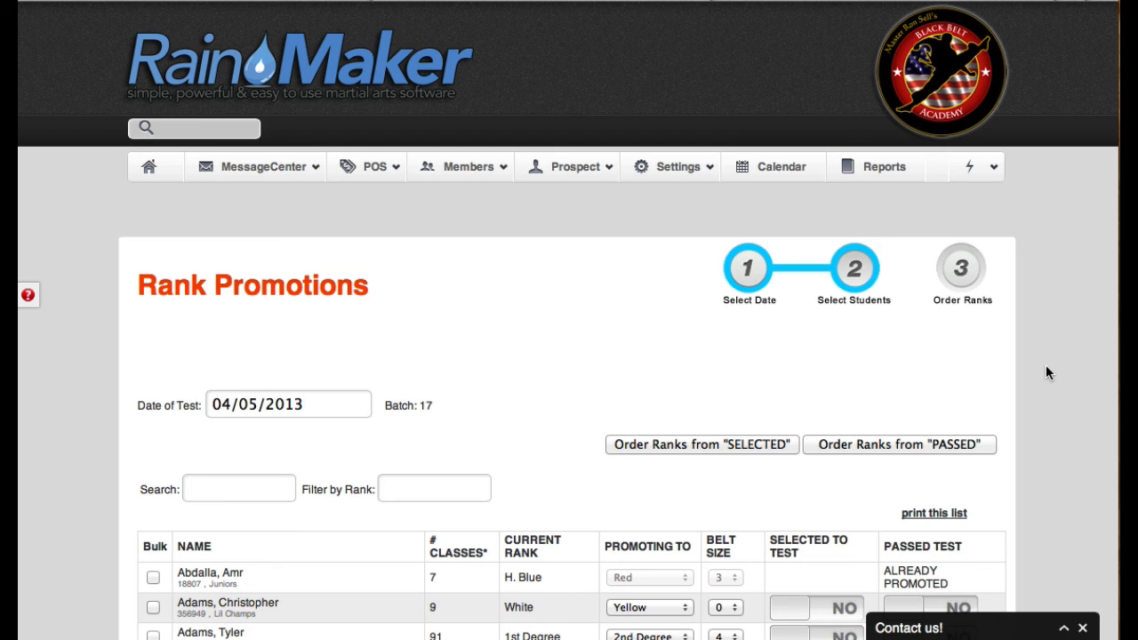
Step: Mark the first, third, fourth, fifth and sixth students in the promotion list for a bulk action
scroll(1046, 372, down, 4)
scroll(1051, 359, down, 4)
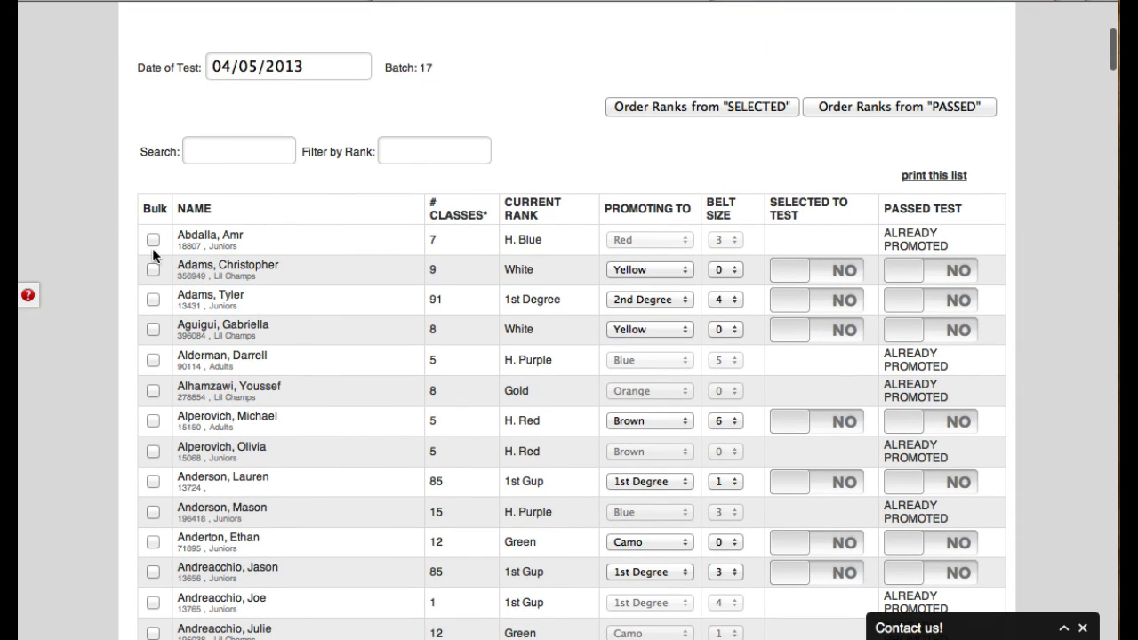
scroll(133, 329, down, 1)
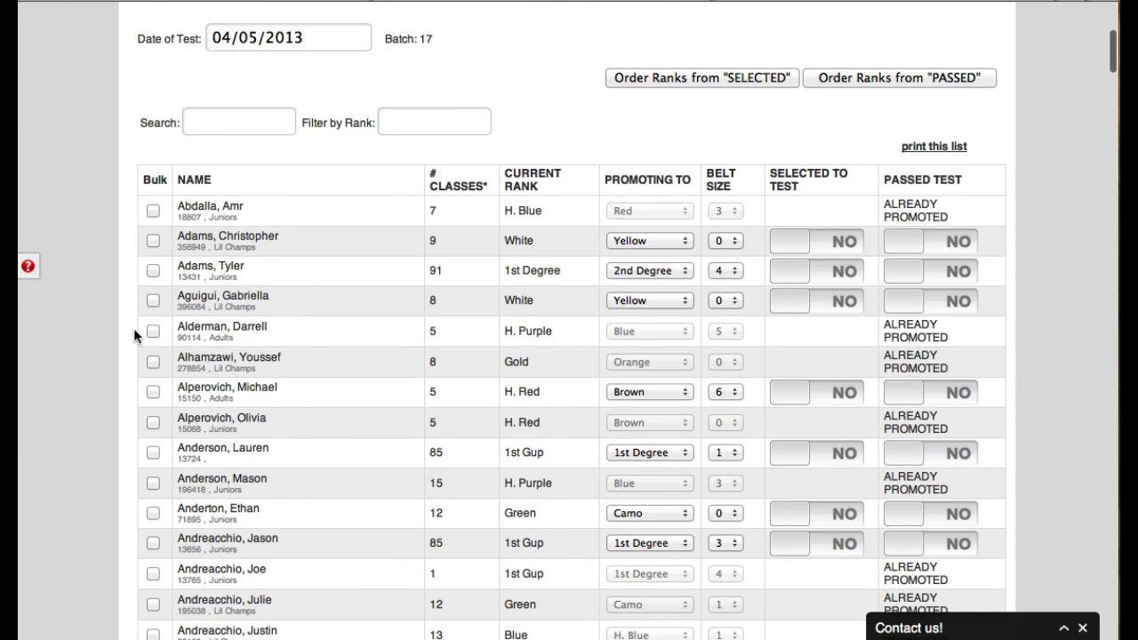
click(154, 213)
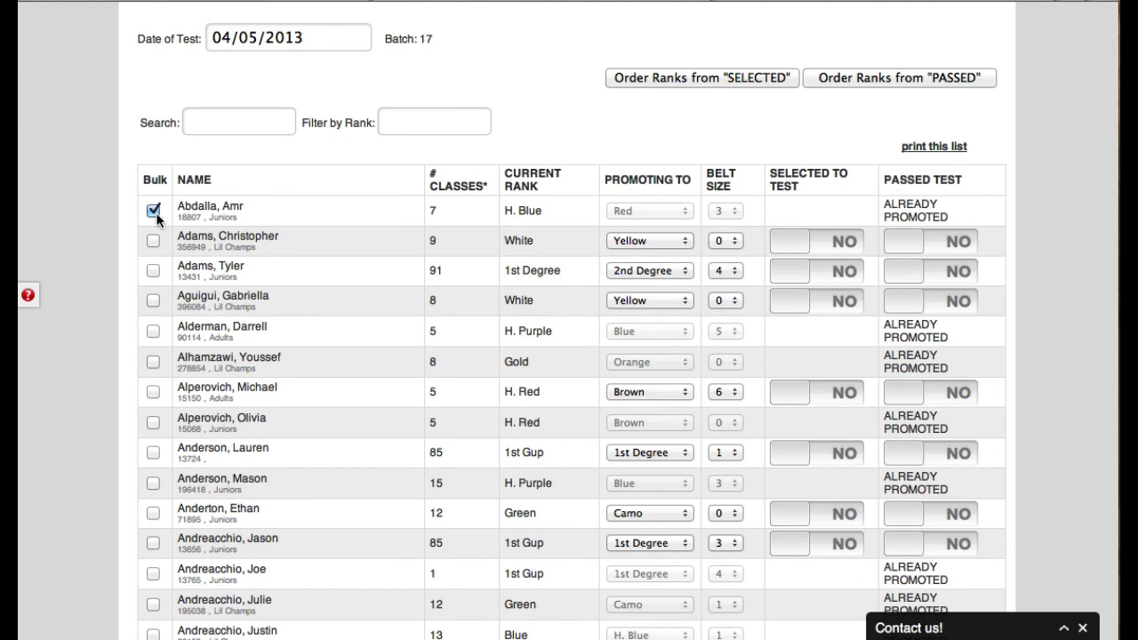
click(153, 271)
click(152, 304)
scroll(151, 302, down, 2)
click(153, 283)
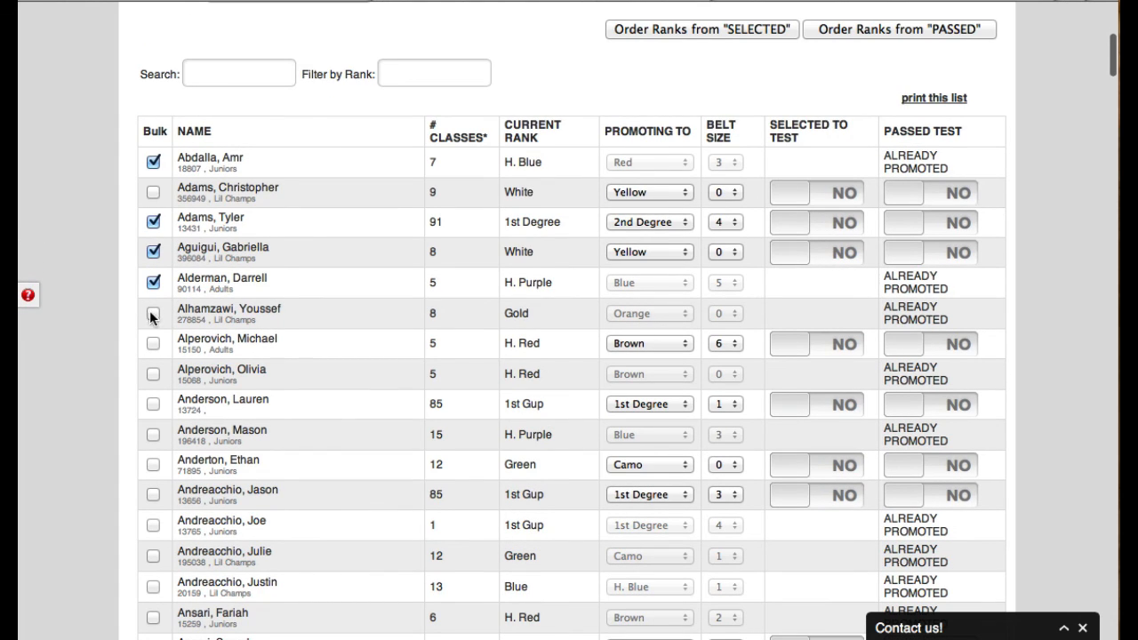
click(153, 314)
Step: Add the eleventh and twelfth students in the list, at Green and 1st Gup rank, to the bulk selection
scroll(112, 357, down, 4)
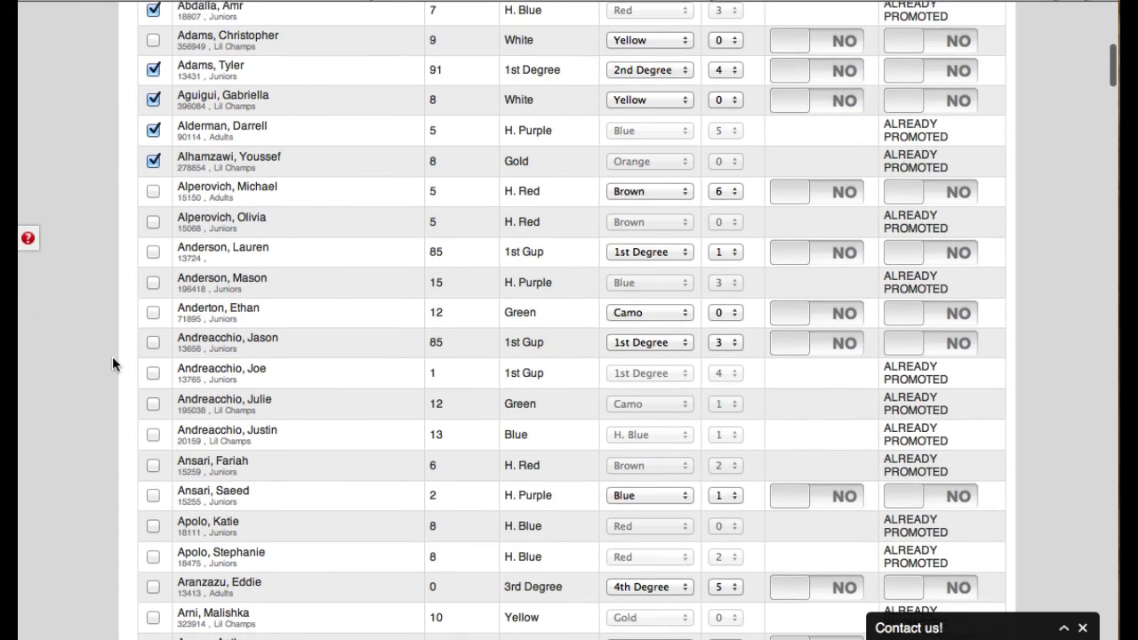
click(153, 310)
click(153, 339)
scroll(107, 406, down, 4)
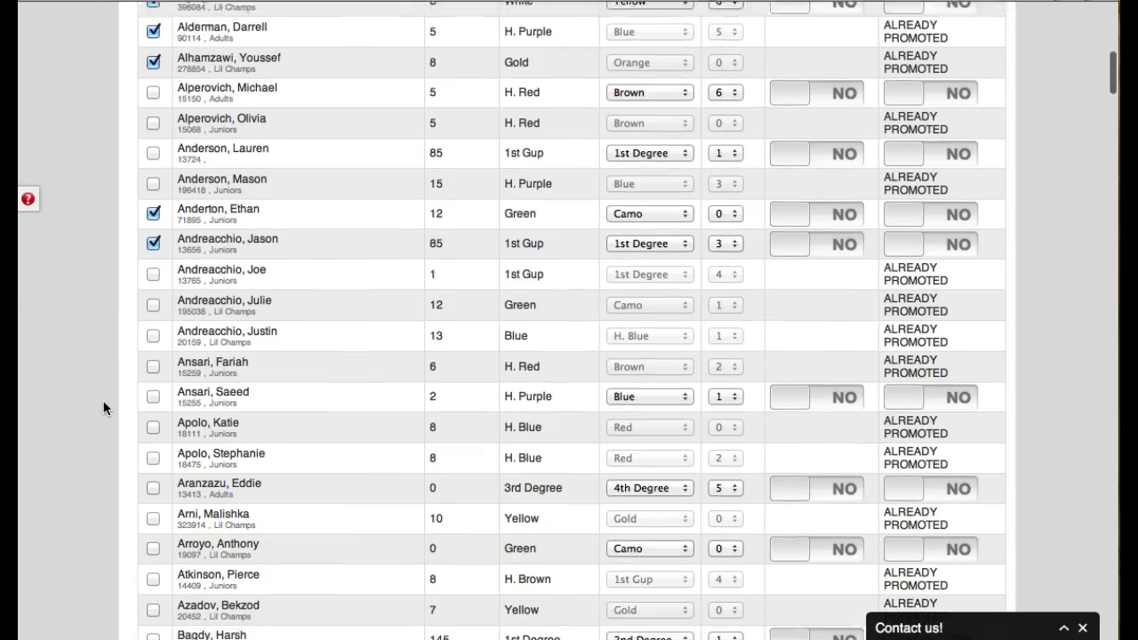
click(153, 304)
Step: Add the 1st Degree students with 14, 87 and 32 classes and the White student below the last one to the bulk selection
scroll(105, 349, down, 20)
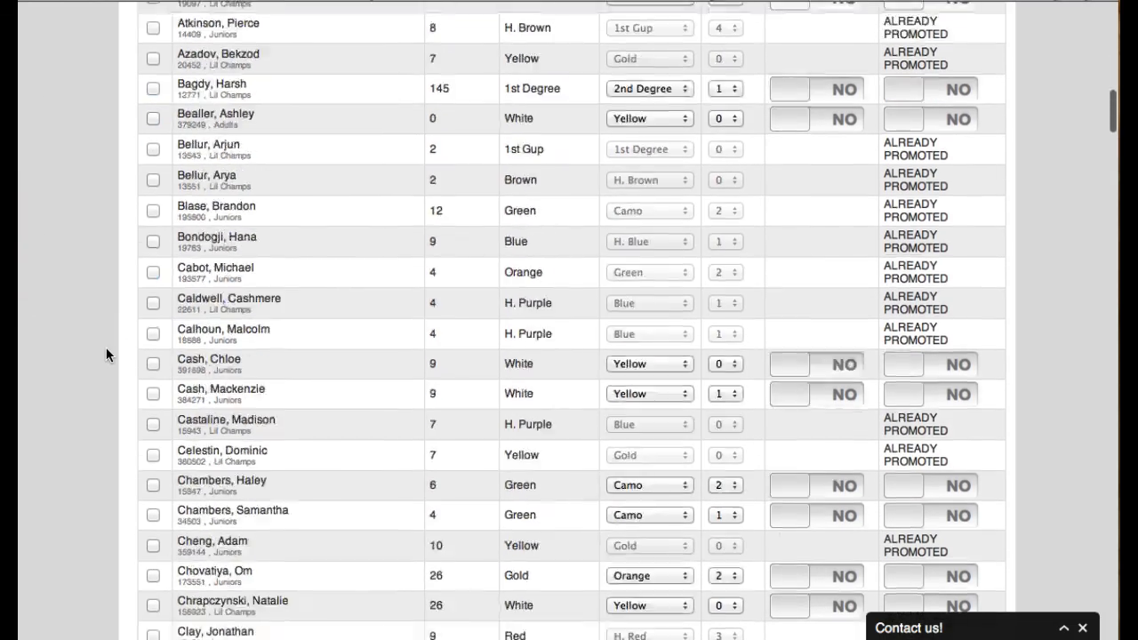
scroll(105, 353, down, 4)
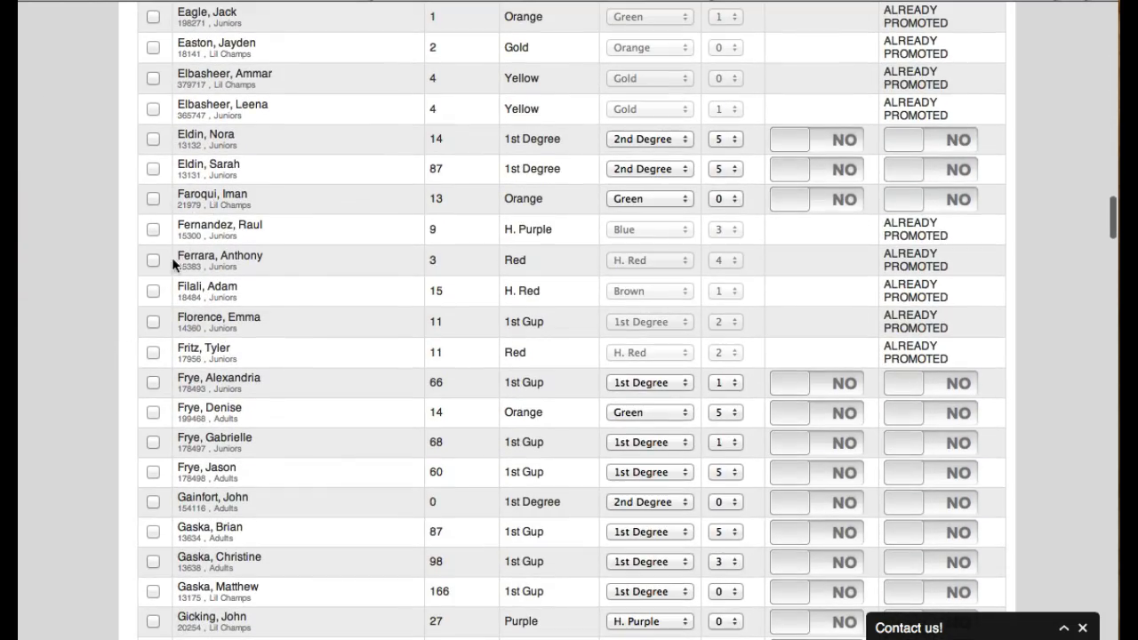
click(153, 140)
click(153, 169)
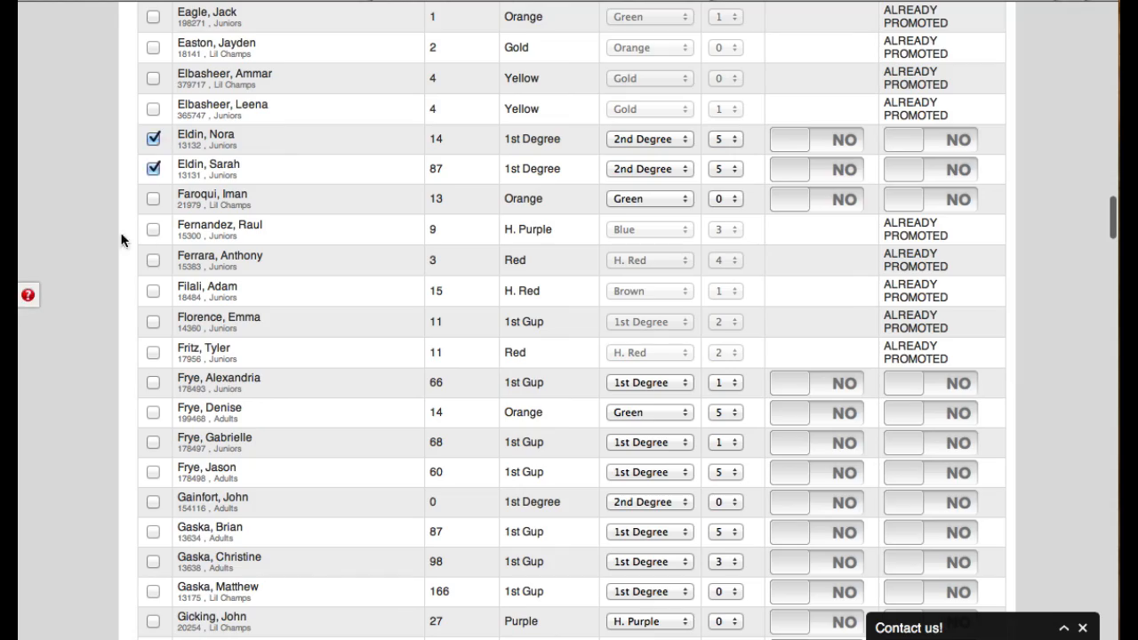
scroll(106, 234, down, 20)
scroll(107, 235, down, 20)
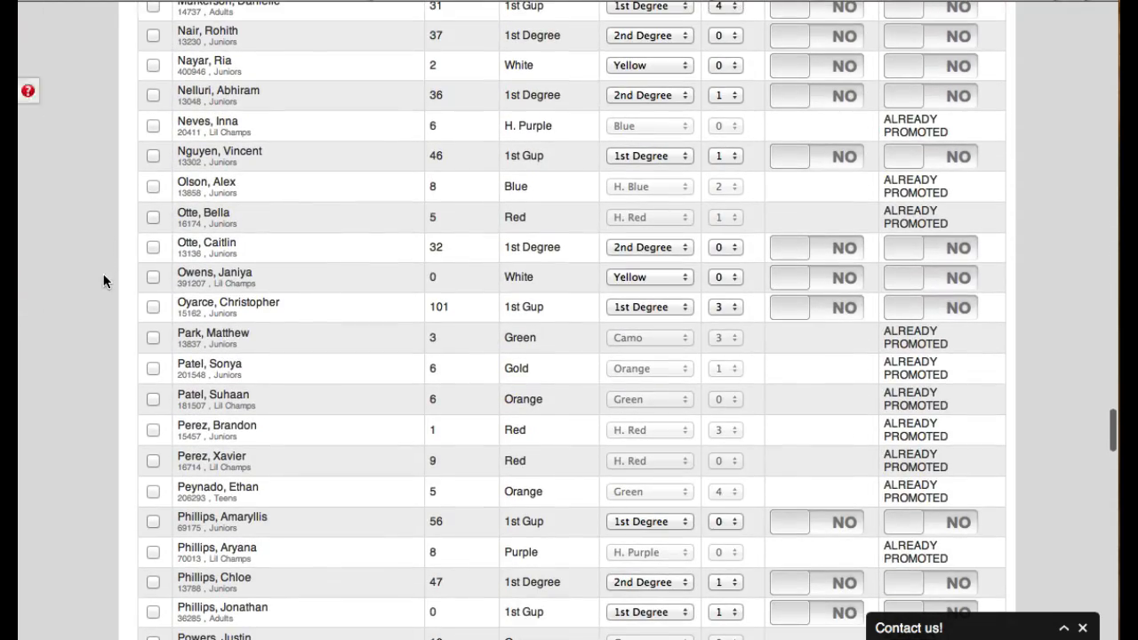
click(153, 246)
click(153, 277)
Step: Assign the marked students to the Junior Advanced group as a bulk action and dismiss the message
scroll(93, 318, down, 20)
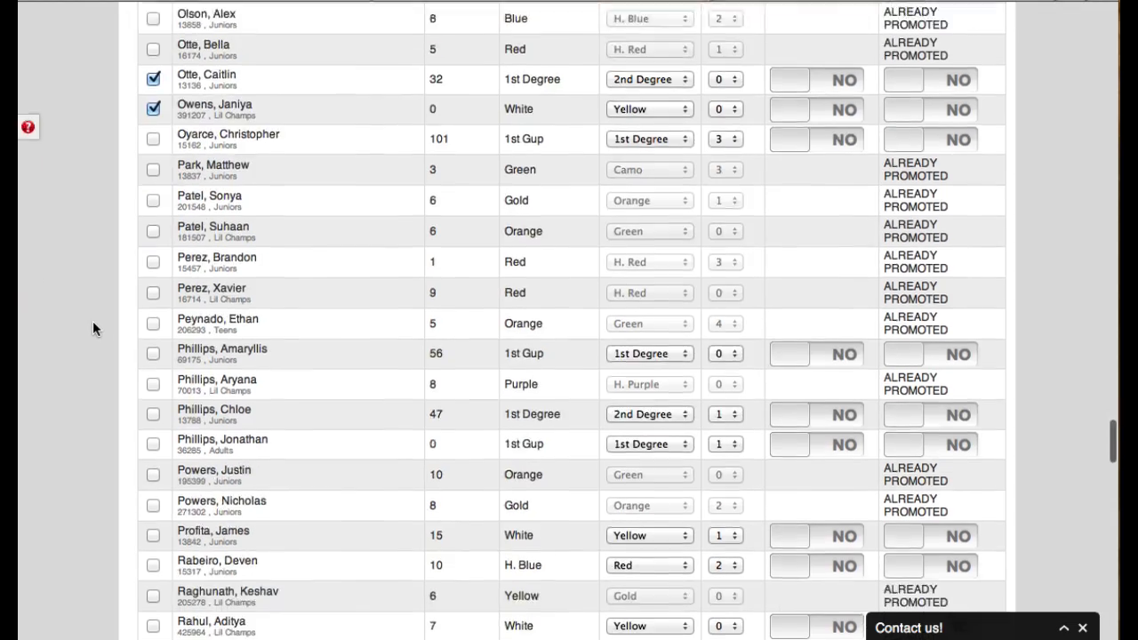
scroll(93, 321, down, 15)
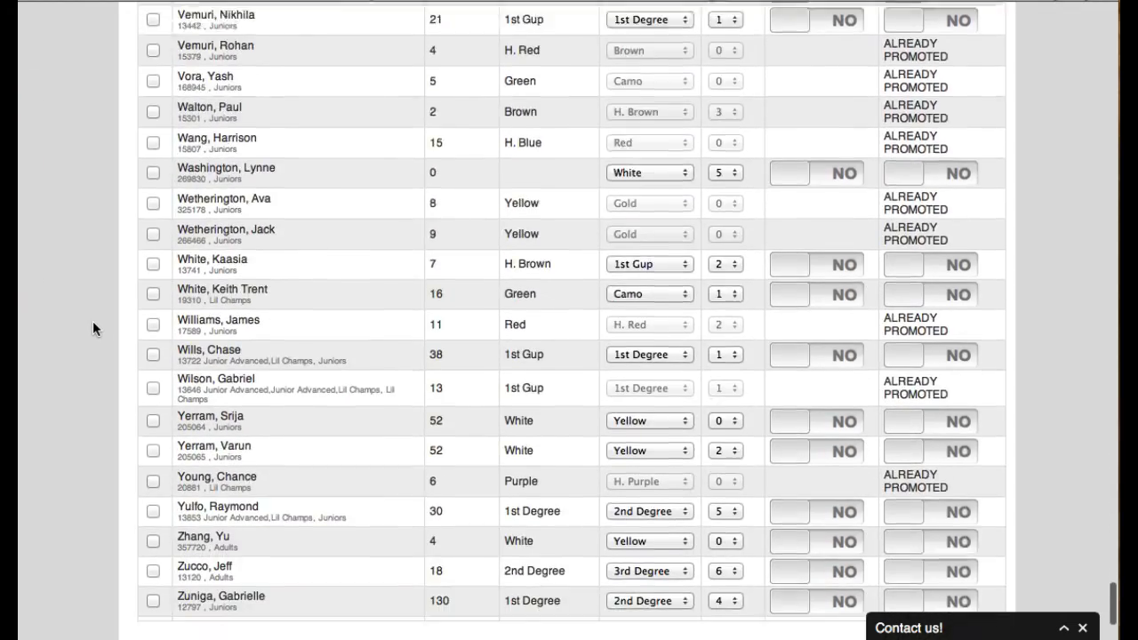
click(254, 455)
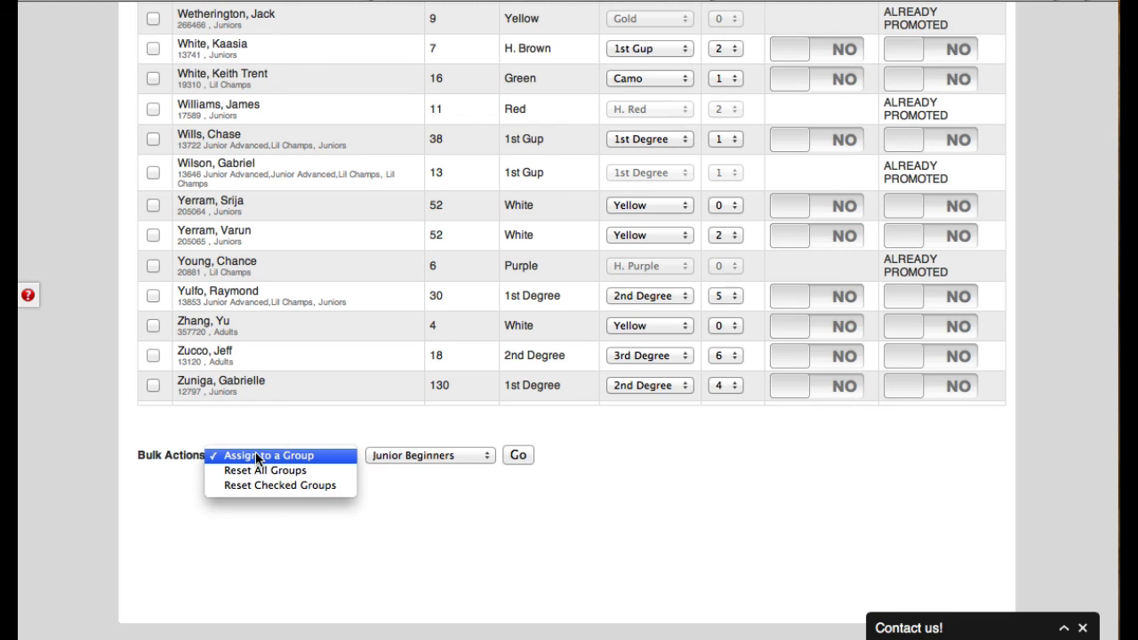
click(255, 452)
click(434, 458)
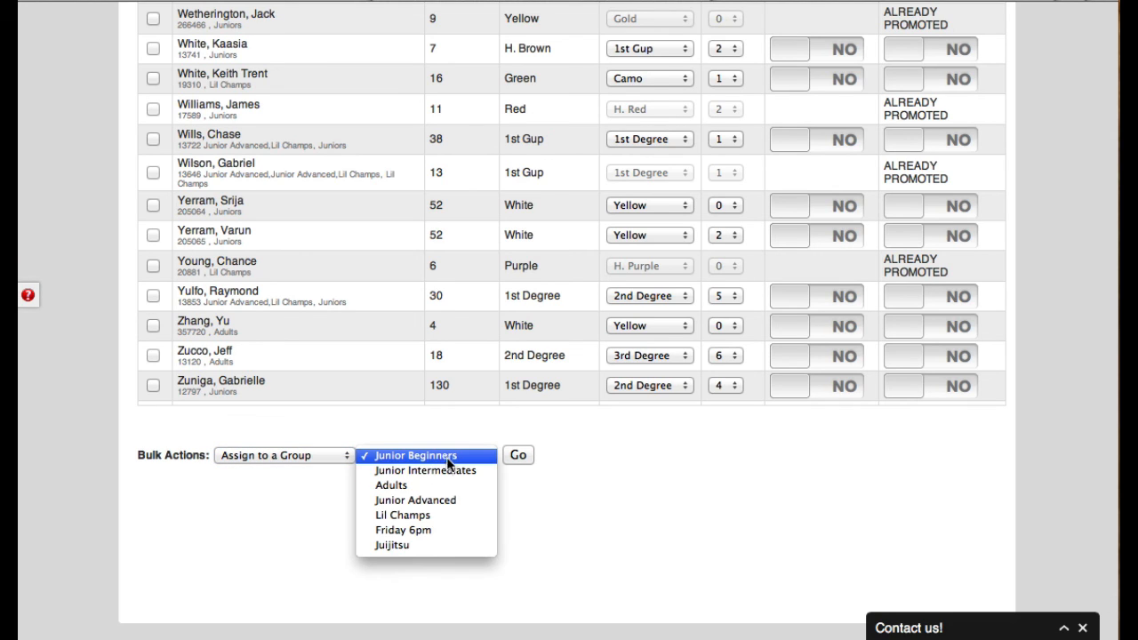
click(463, 509)
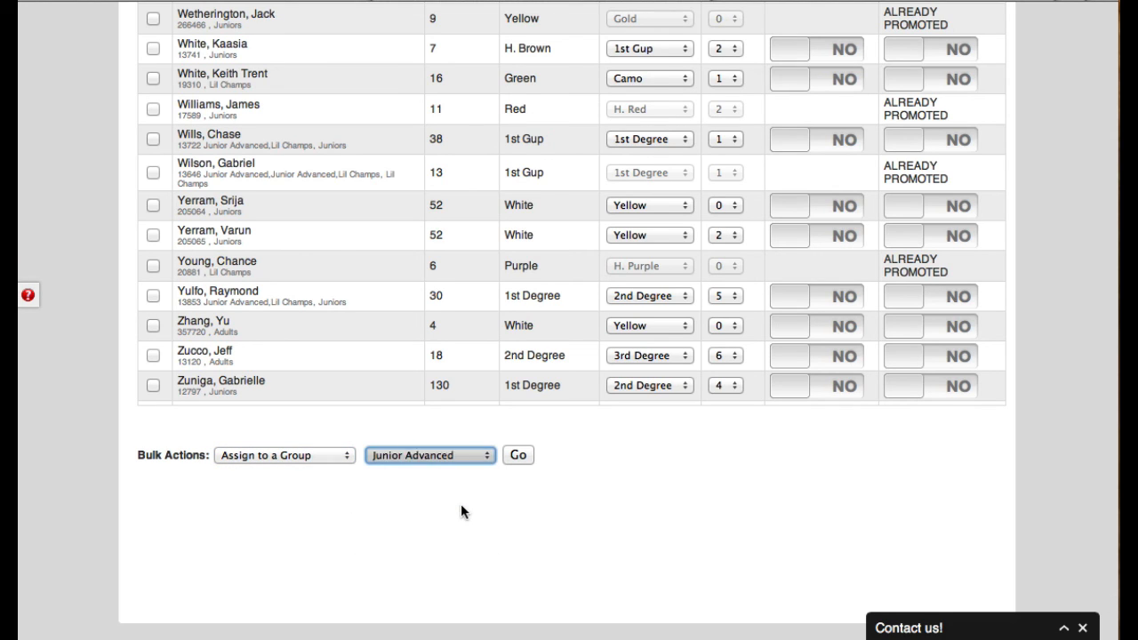
click(518, 456)
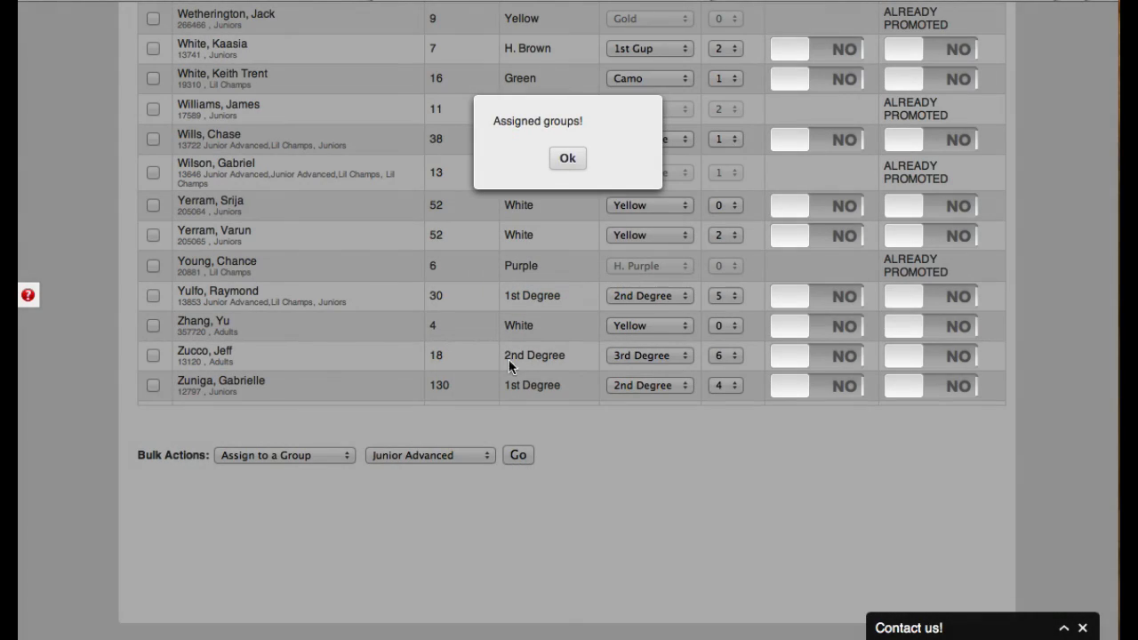
click(567, 159)
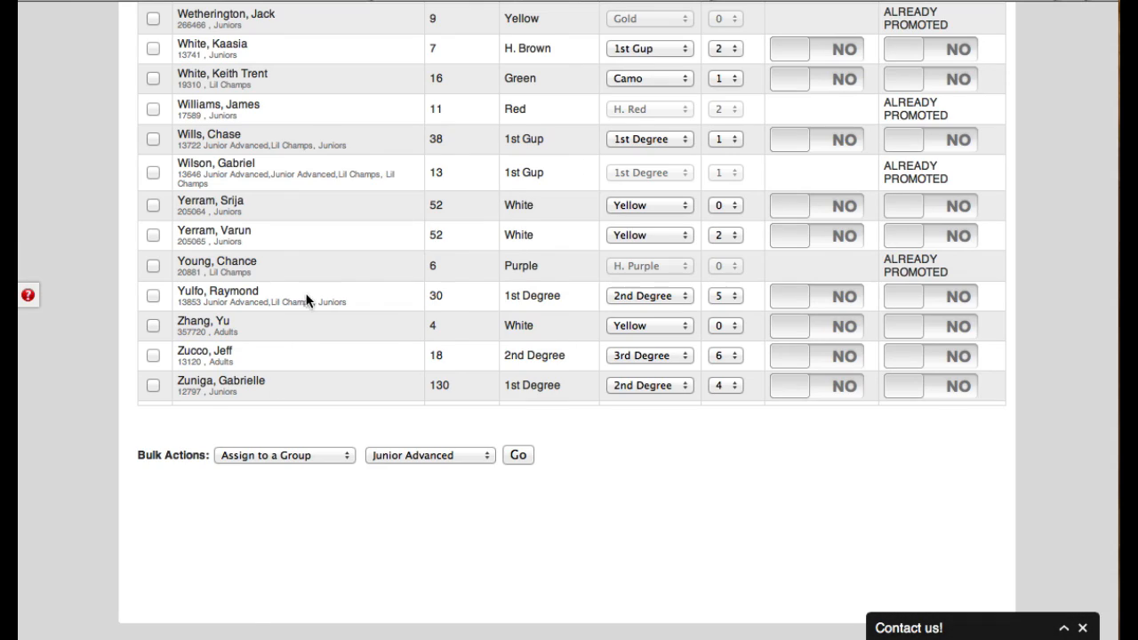
Step: Open the Registered Report for members' rank promotions
scroll(306, 303, up, 10)
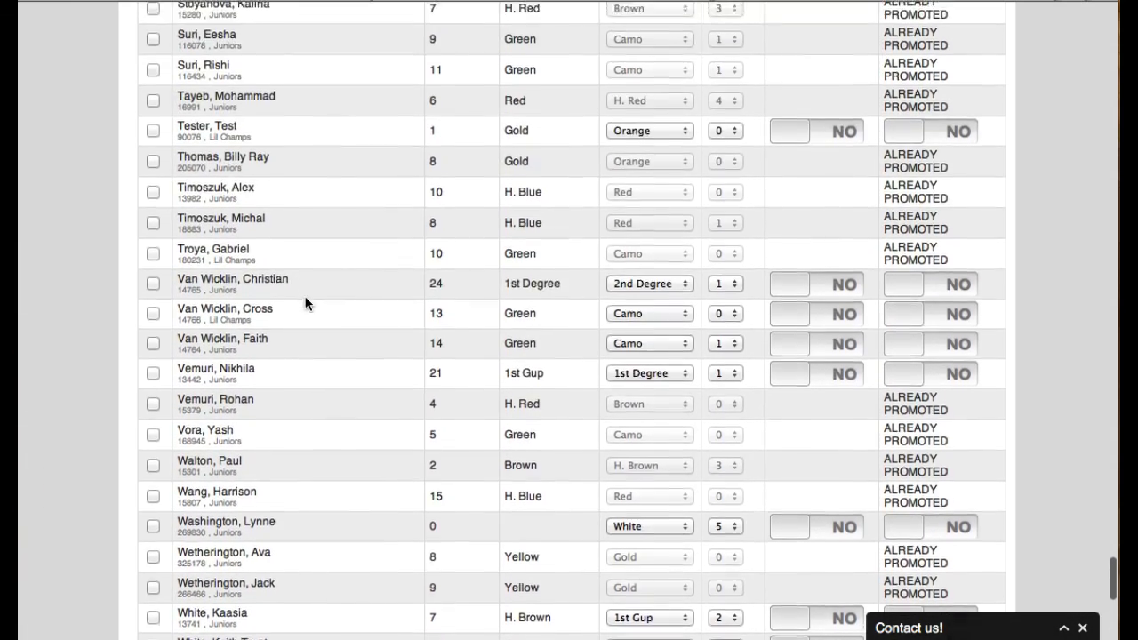
scroll(306, 302, up, 15)
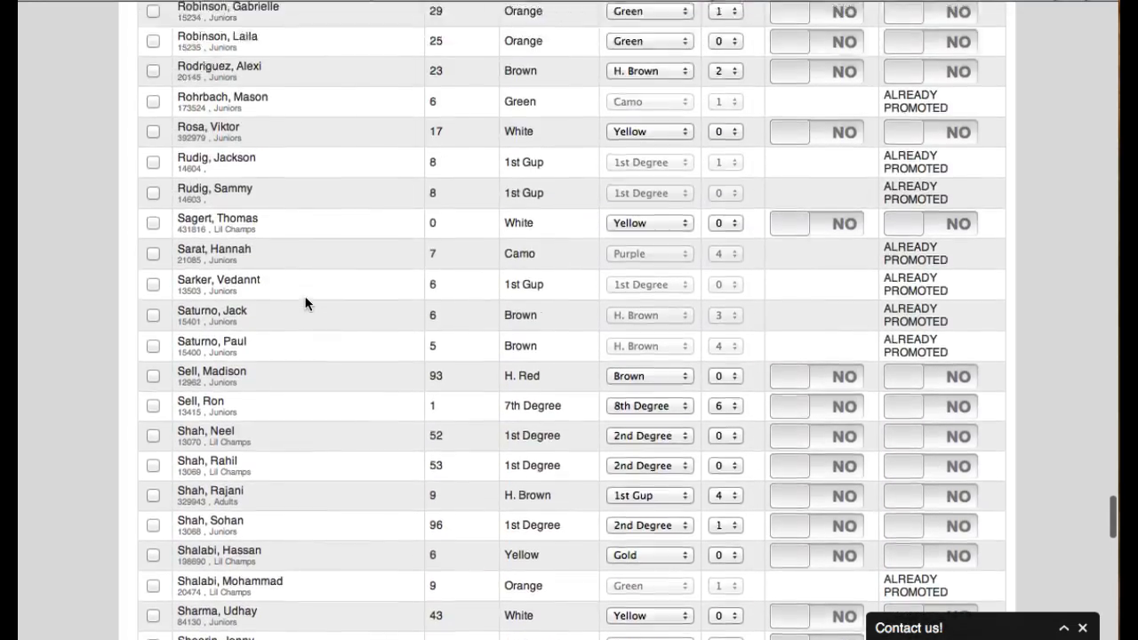
scroll(306, 302, up, 8)
scroll(305, 303, up, 20)
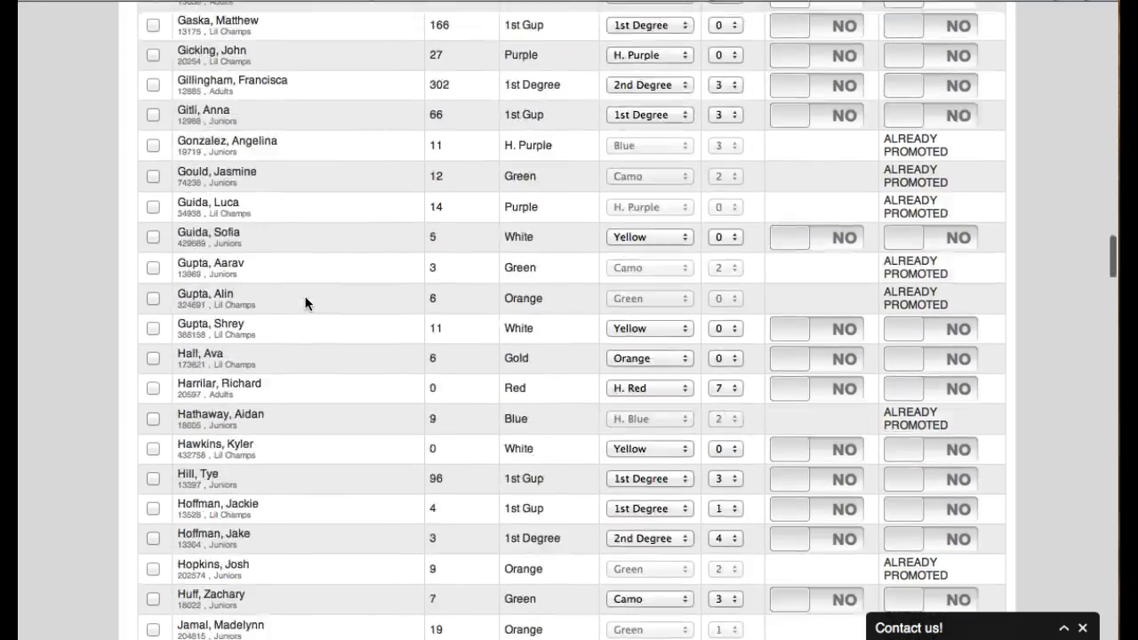
scroll(291, 307, up, 6)
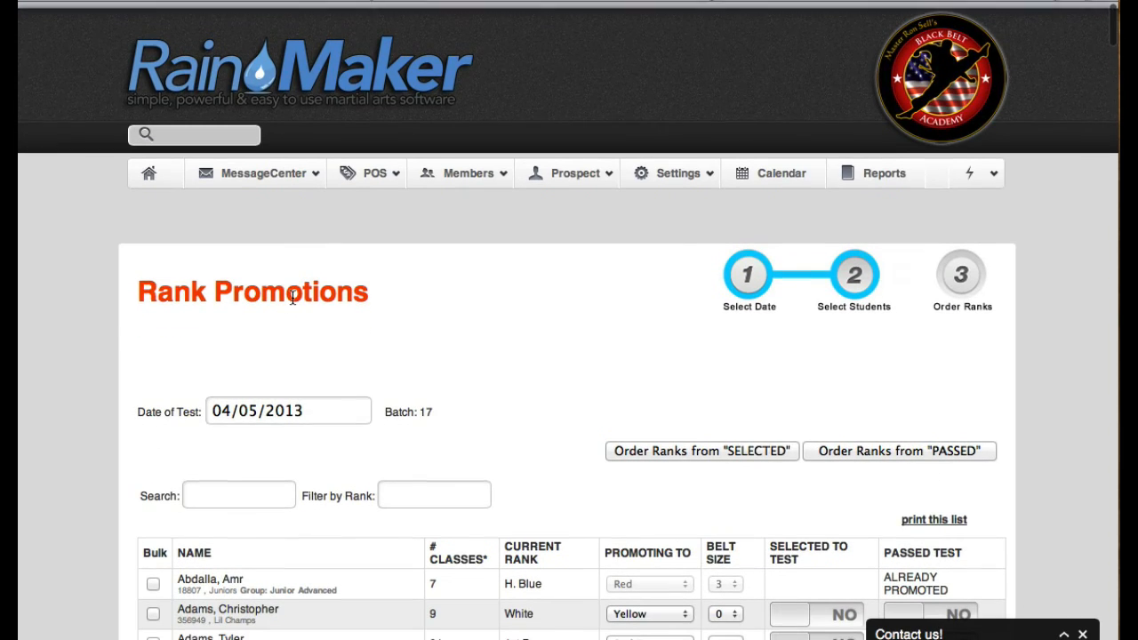
click(468, 174)
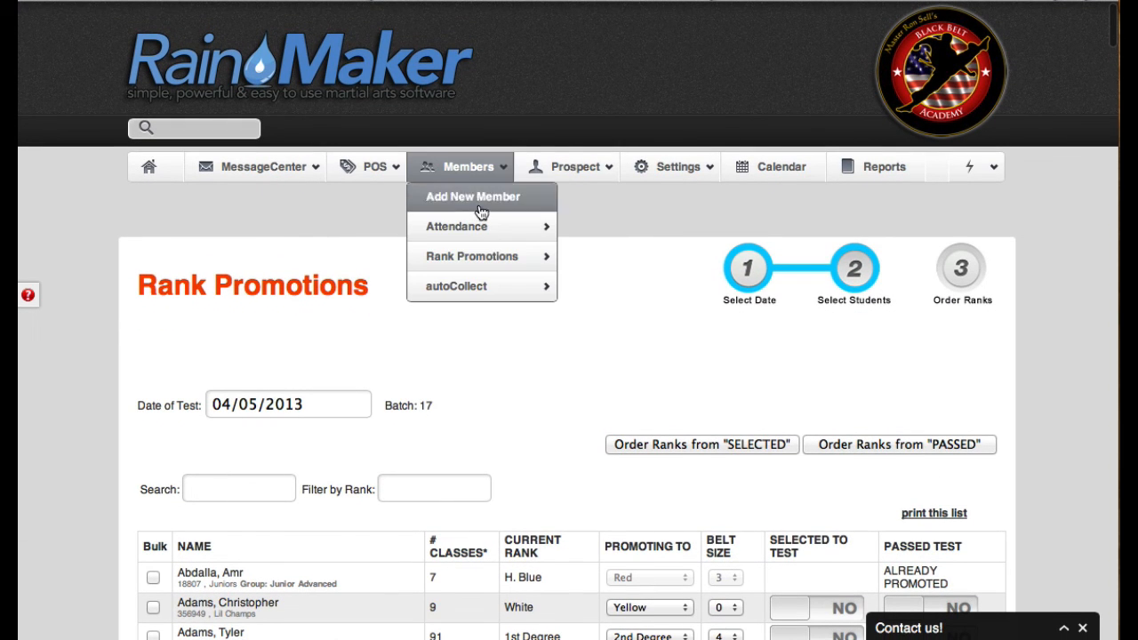
mouse_move(492, 255)
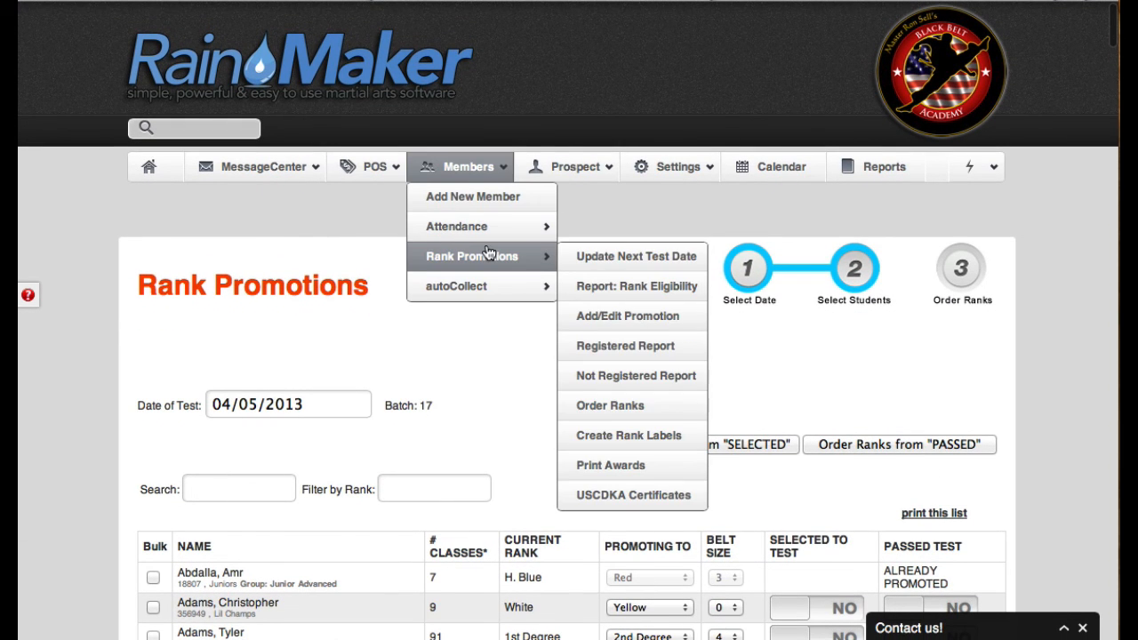
click(692, 355)
Step: Generate the registration report for the 4/5/2013 rank promotion, limited to the Junior Advanced group
click(263, 88)
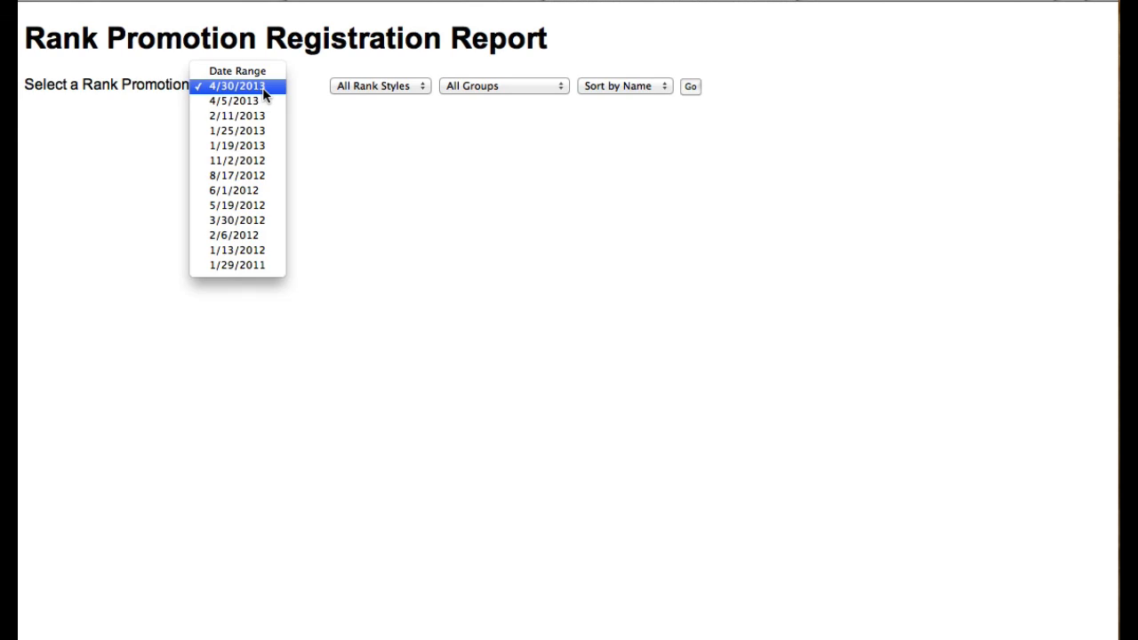
click(262, 87)
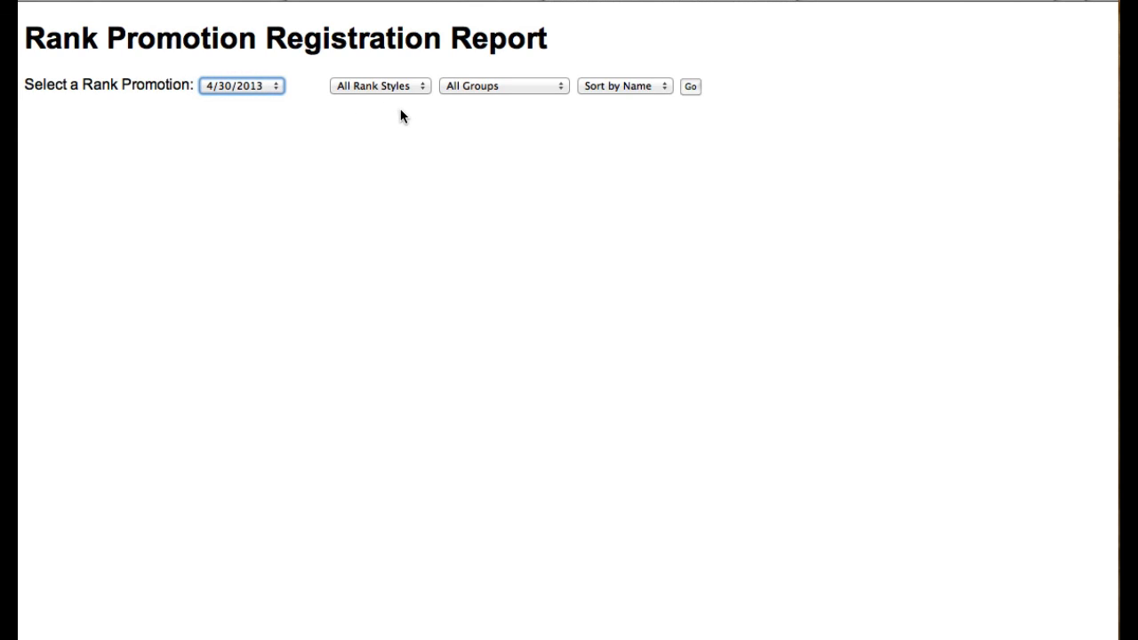
click(258, 89)
click(256, 101)
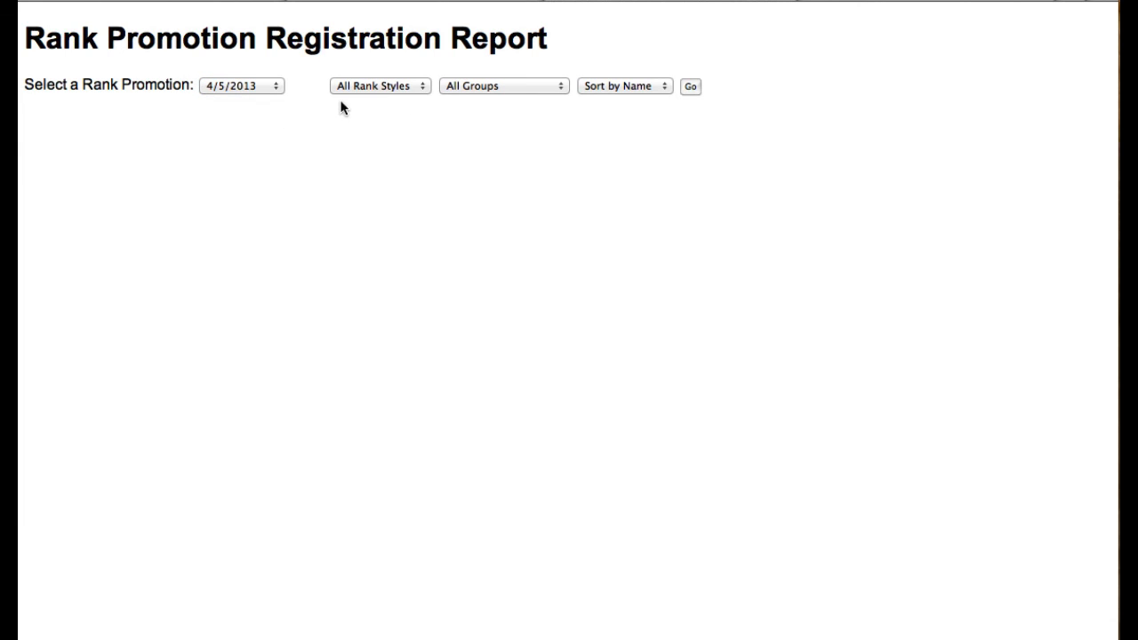
click(499, 85)
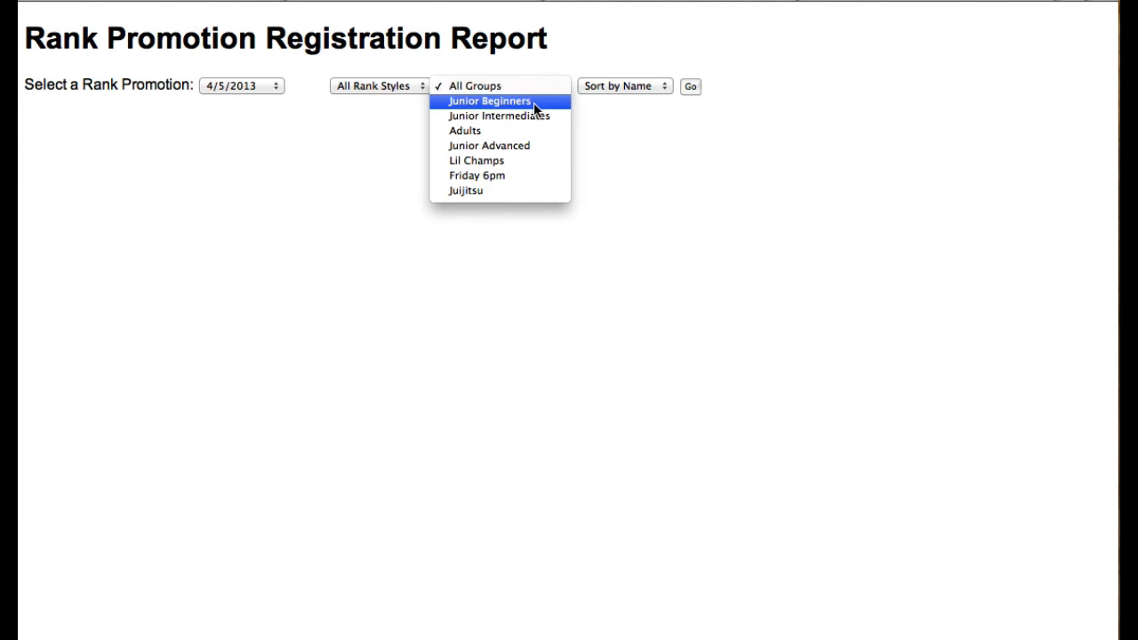
click(538, 146)
click(690, 86)
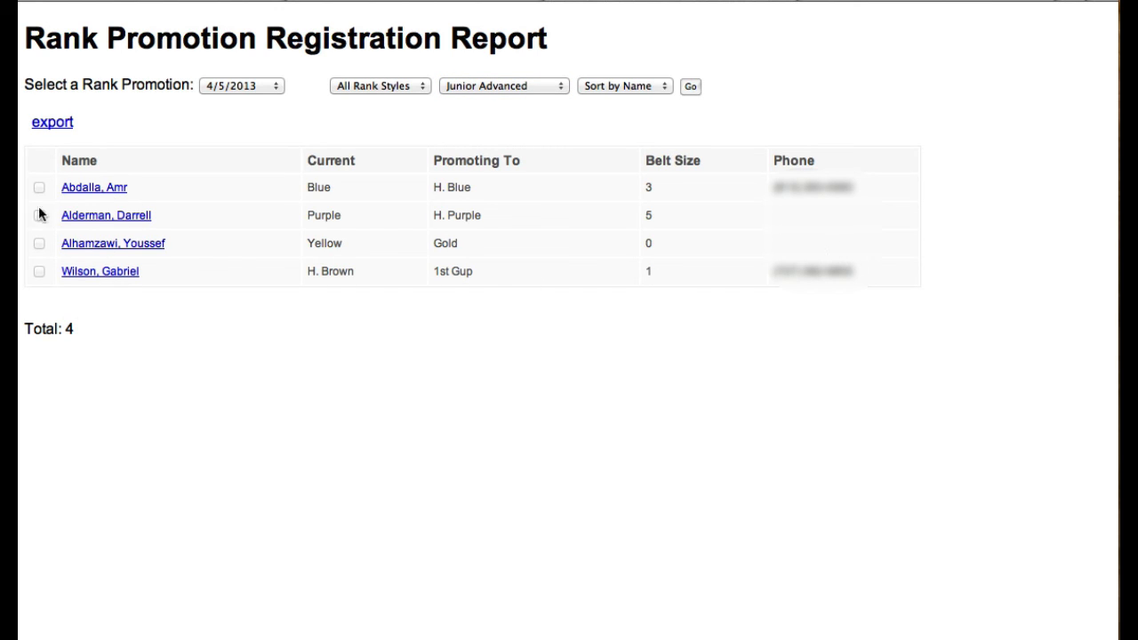
double_click(292, 325)
drag(434, 188, 472, 215)
click(620, 324)
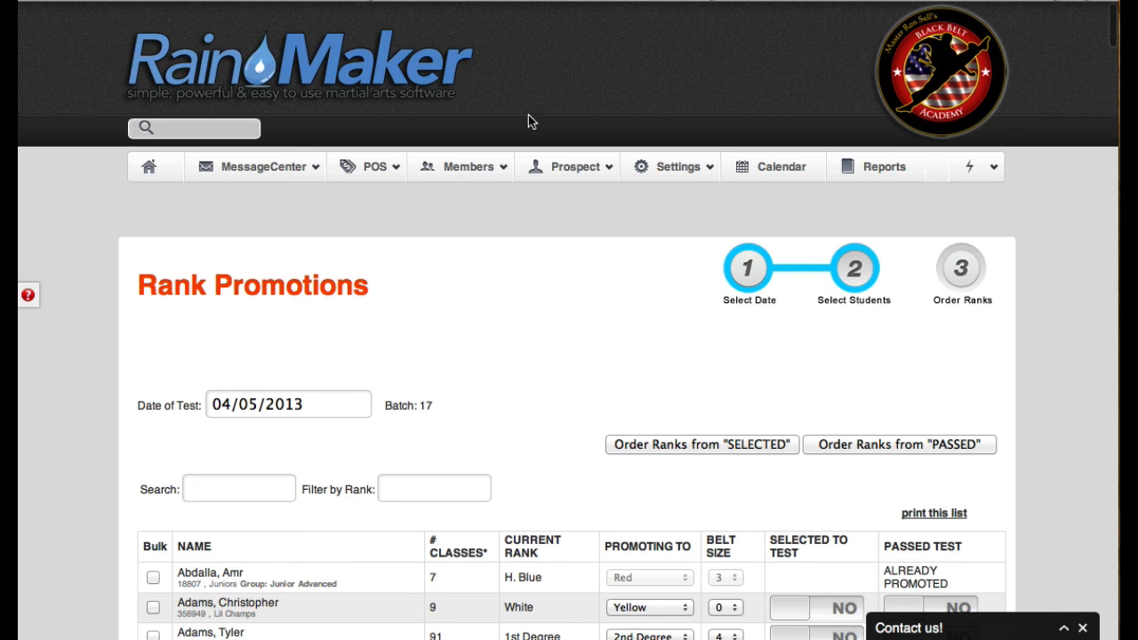
Step: Open the Create Rank Labels page for members' rank promotions
mouse_move(487, 195)
mouse_move(487, 233)
mouse_move(485, 256)
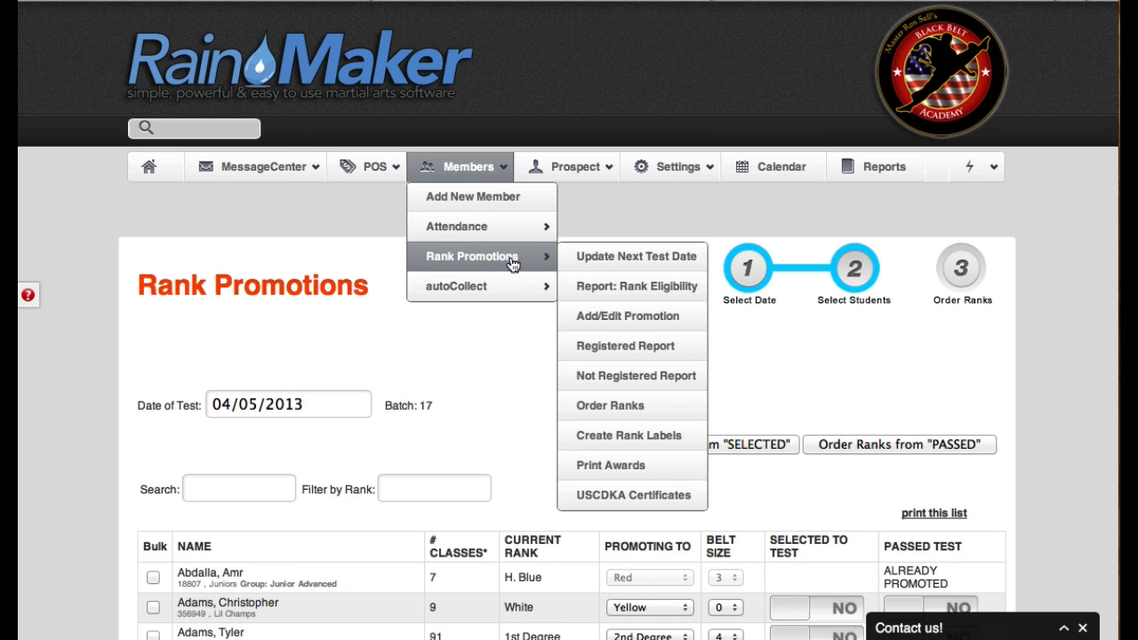
click(672, 436)
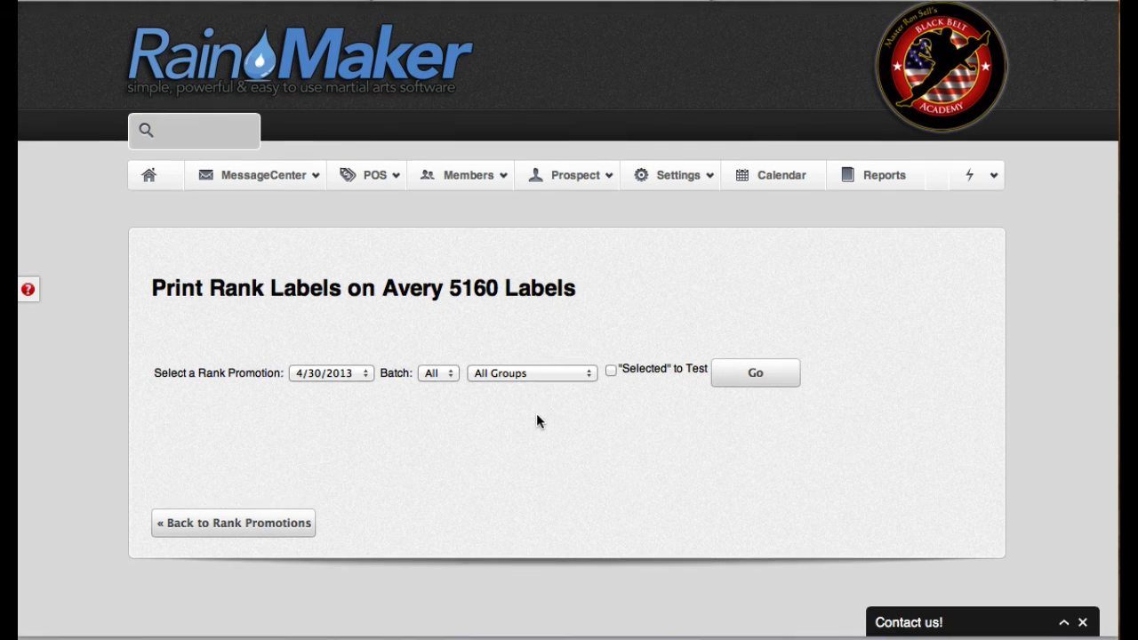
Step: Create rank labels for the Junior Advanced group in the 4/5/2013 rank promotion
click(543, 380)
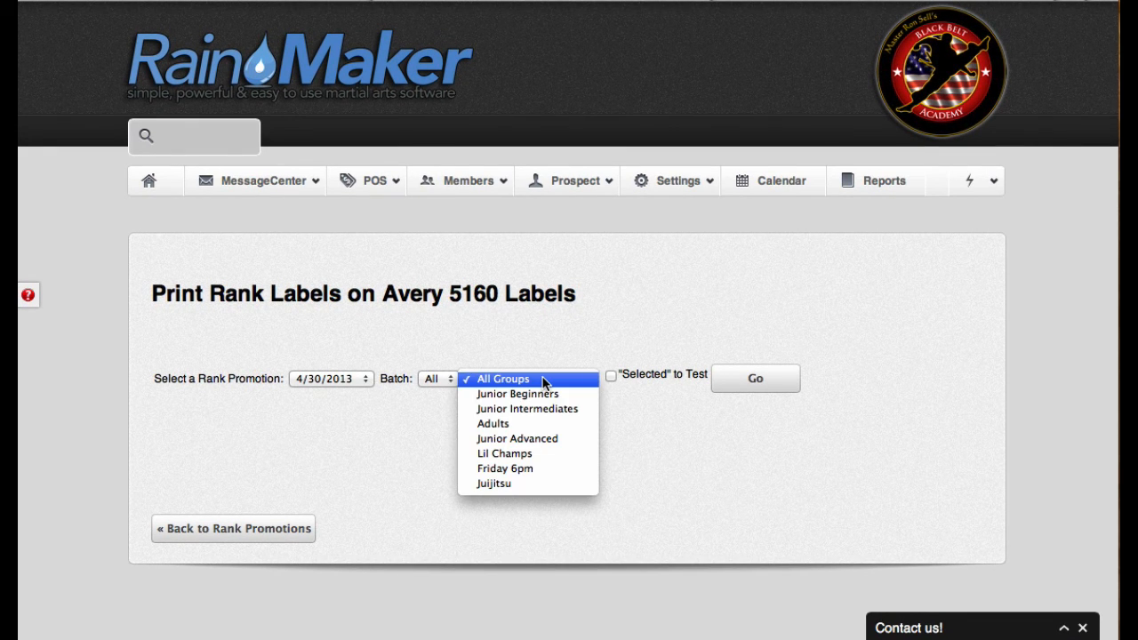
click(555, 439)
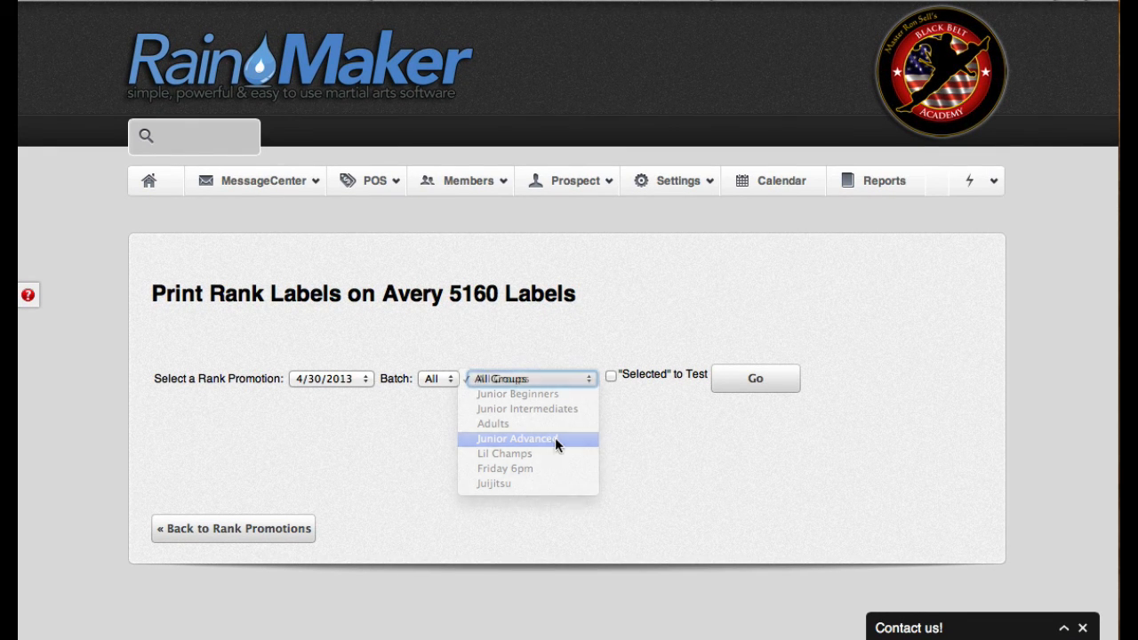
click(348, 390)
click(339, 391)
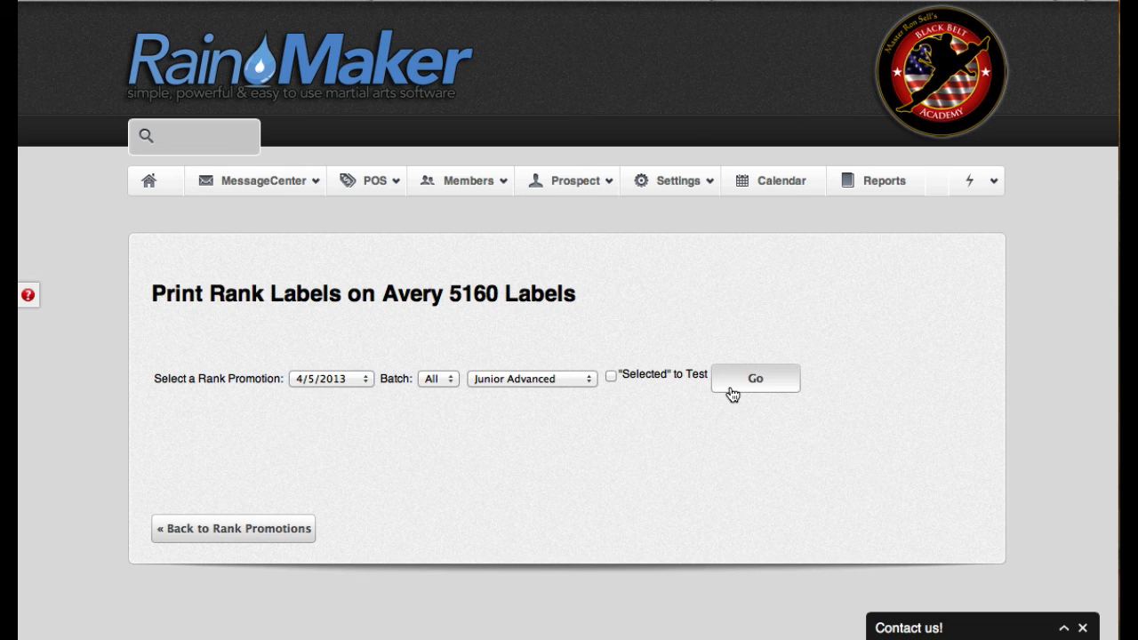
click(732, 392)
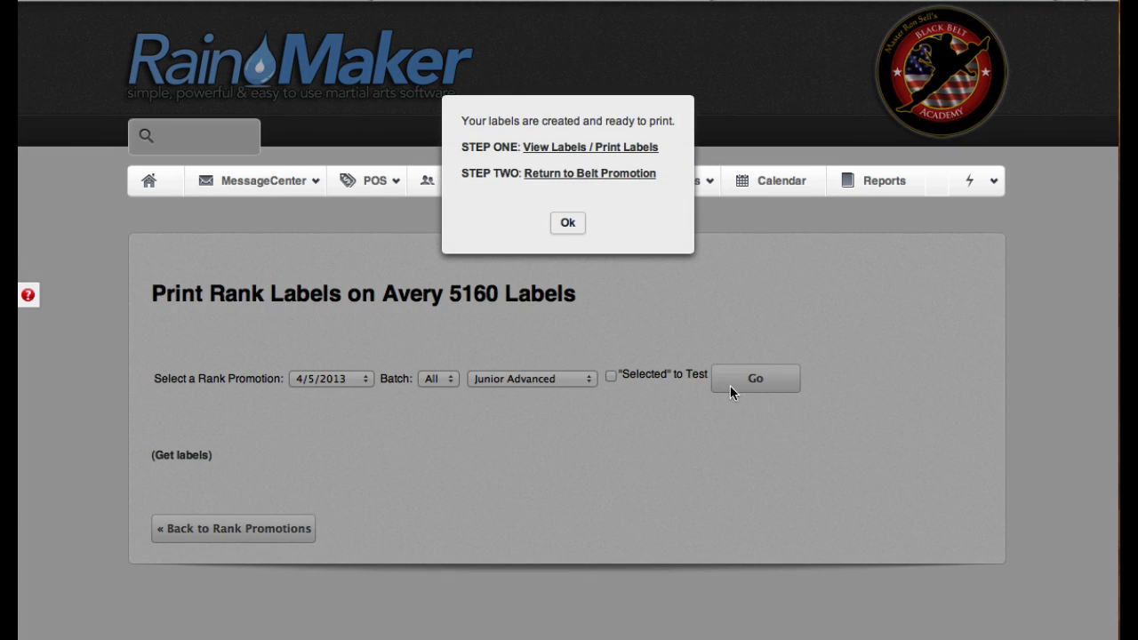
Step: View the created labels, return to the label setup page and dismiss the message
click(611, 150)
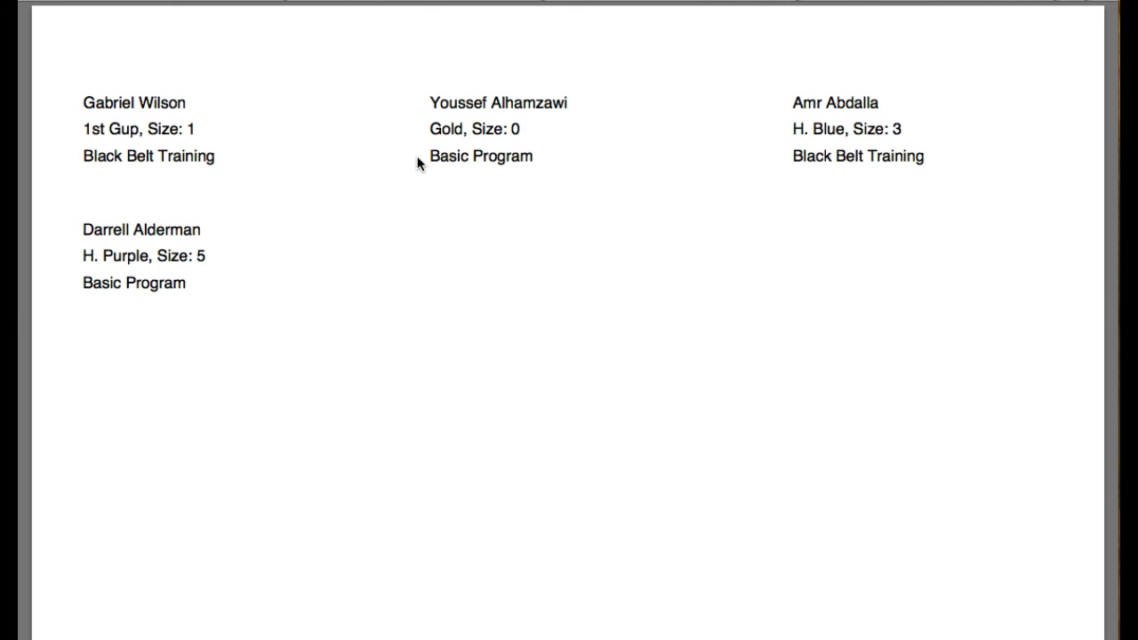
click(557, 1)
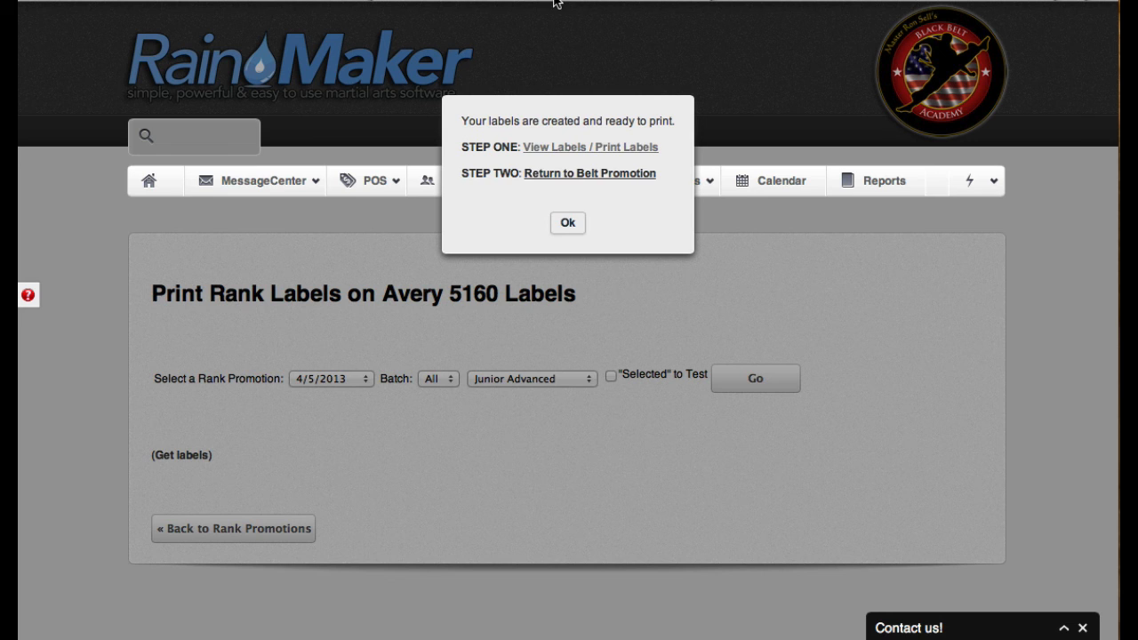
click(570, 222)
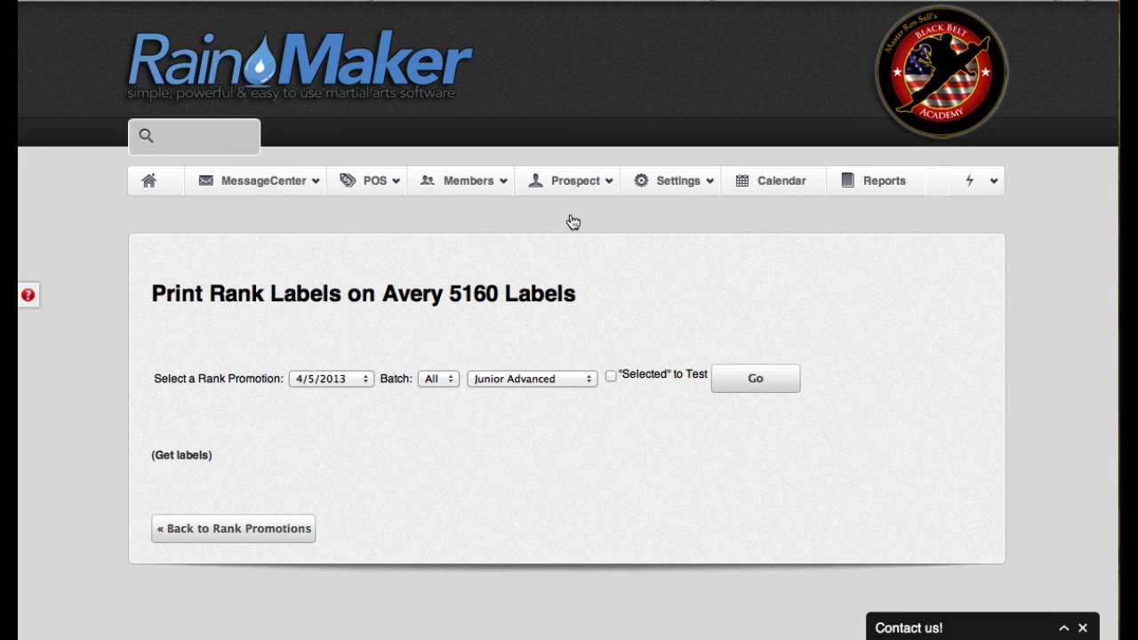